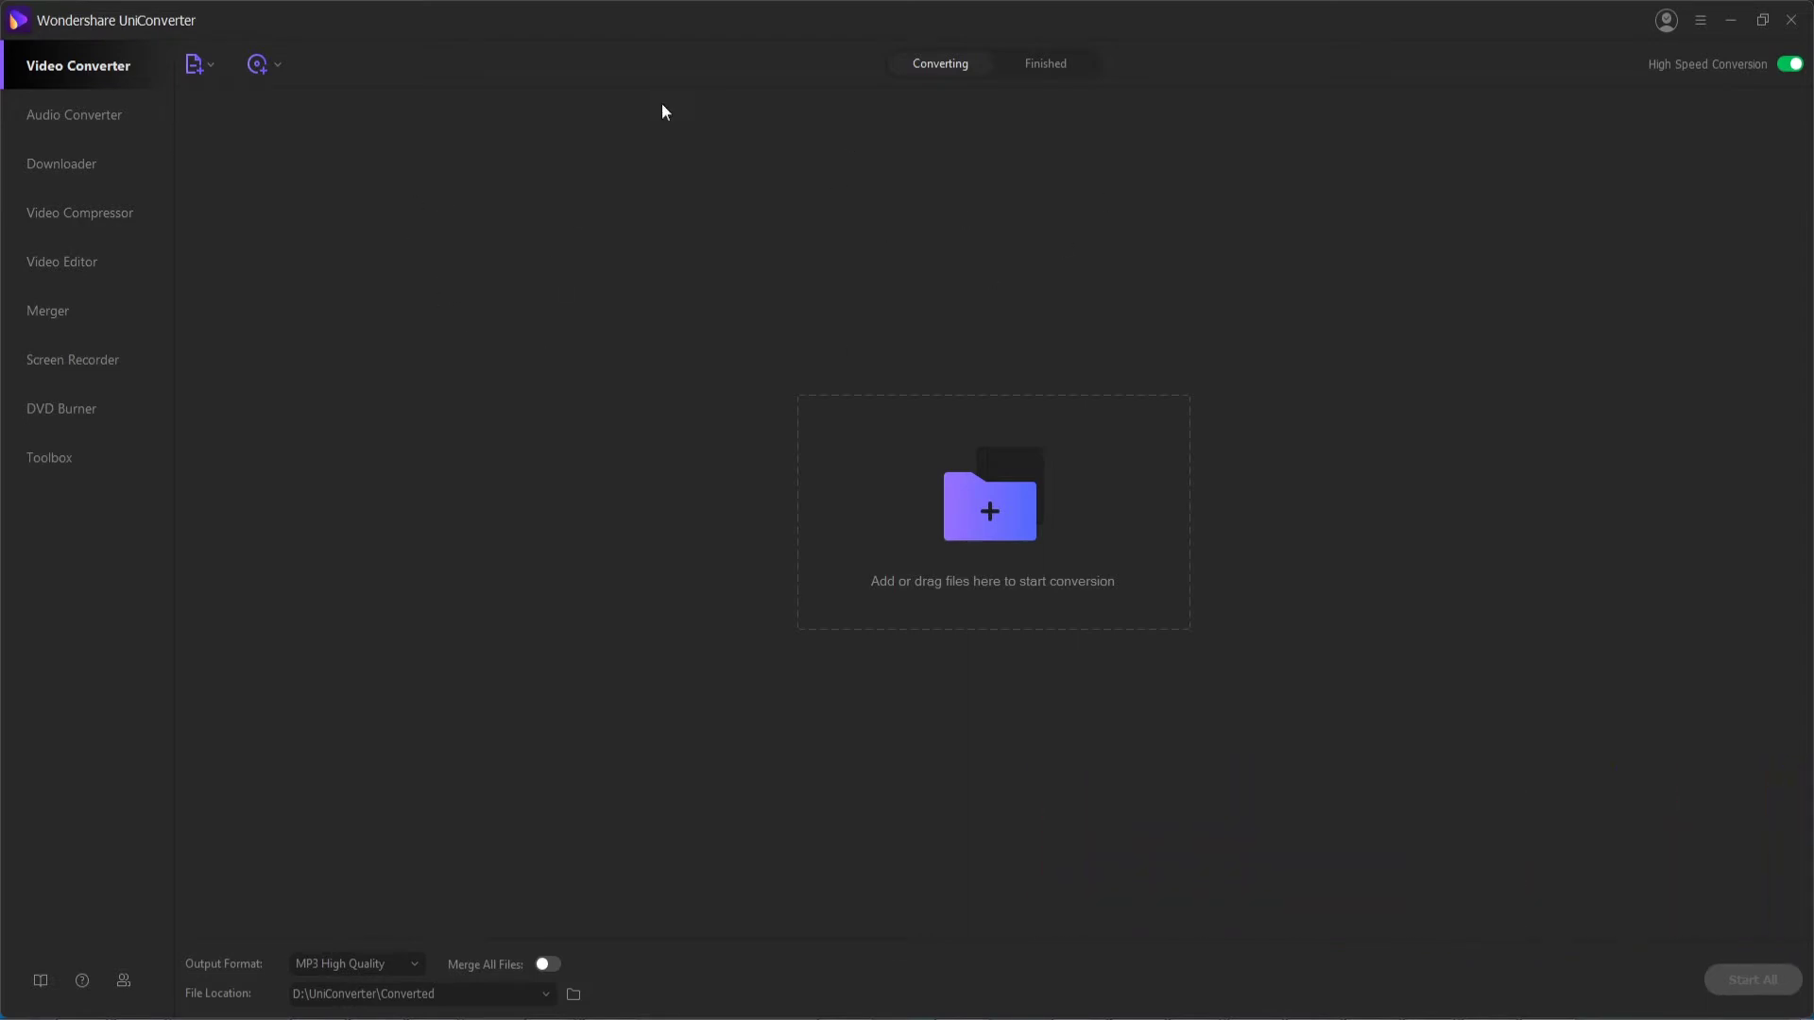
Step: Open the Video Editor's Crop tool and load the UniConverter demo MP4 file
click(42, 266)
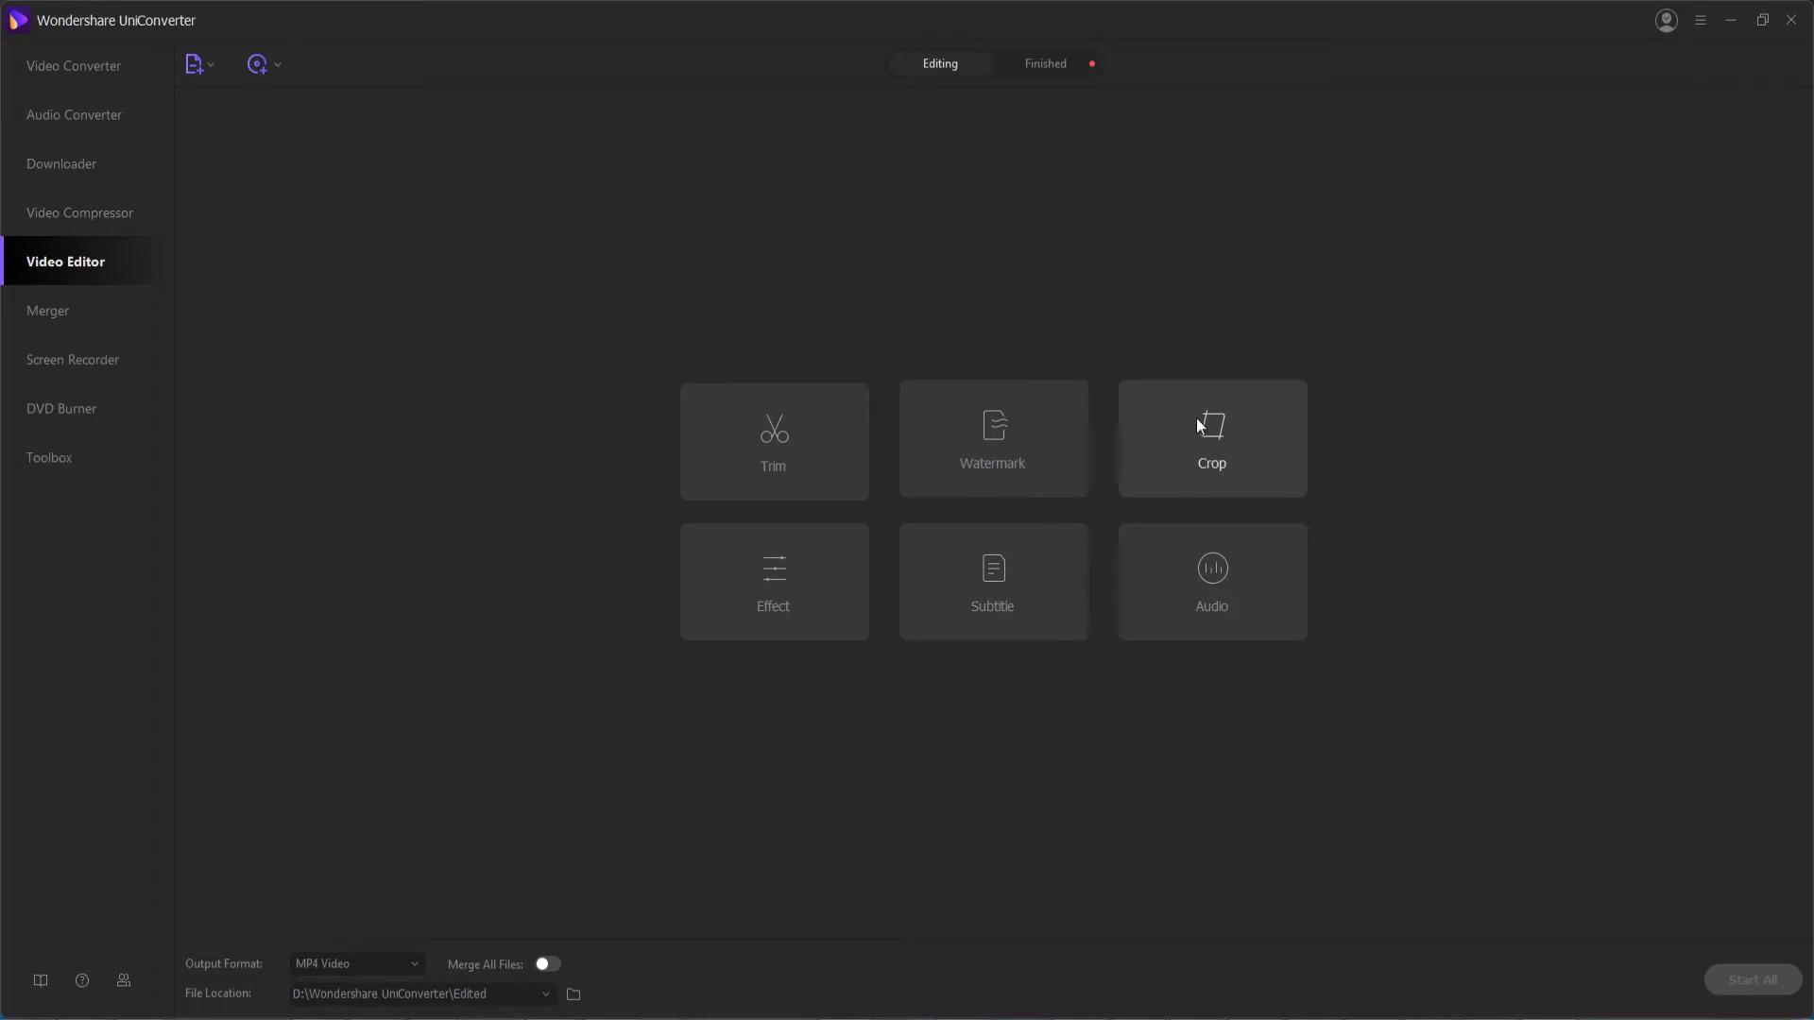
click(1242, 441)
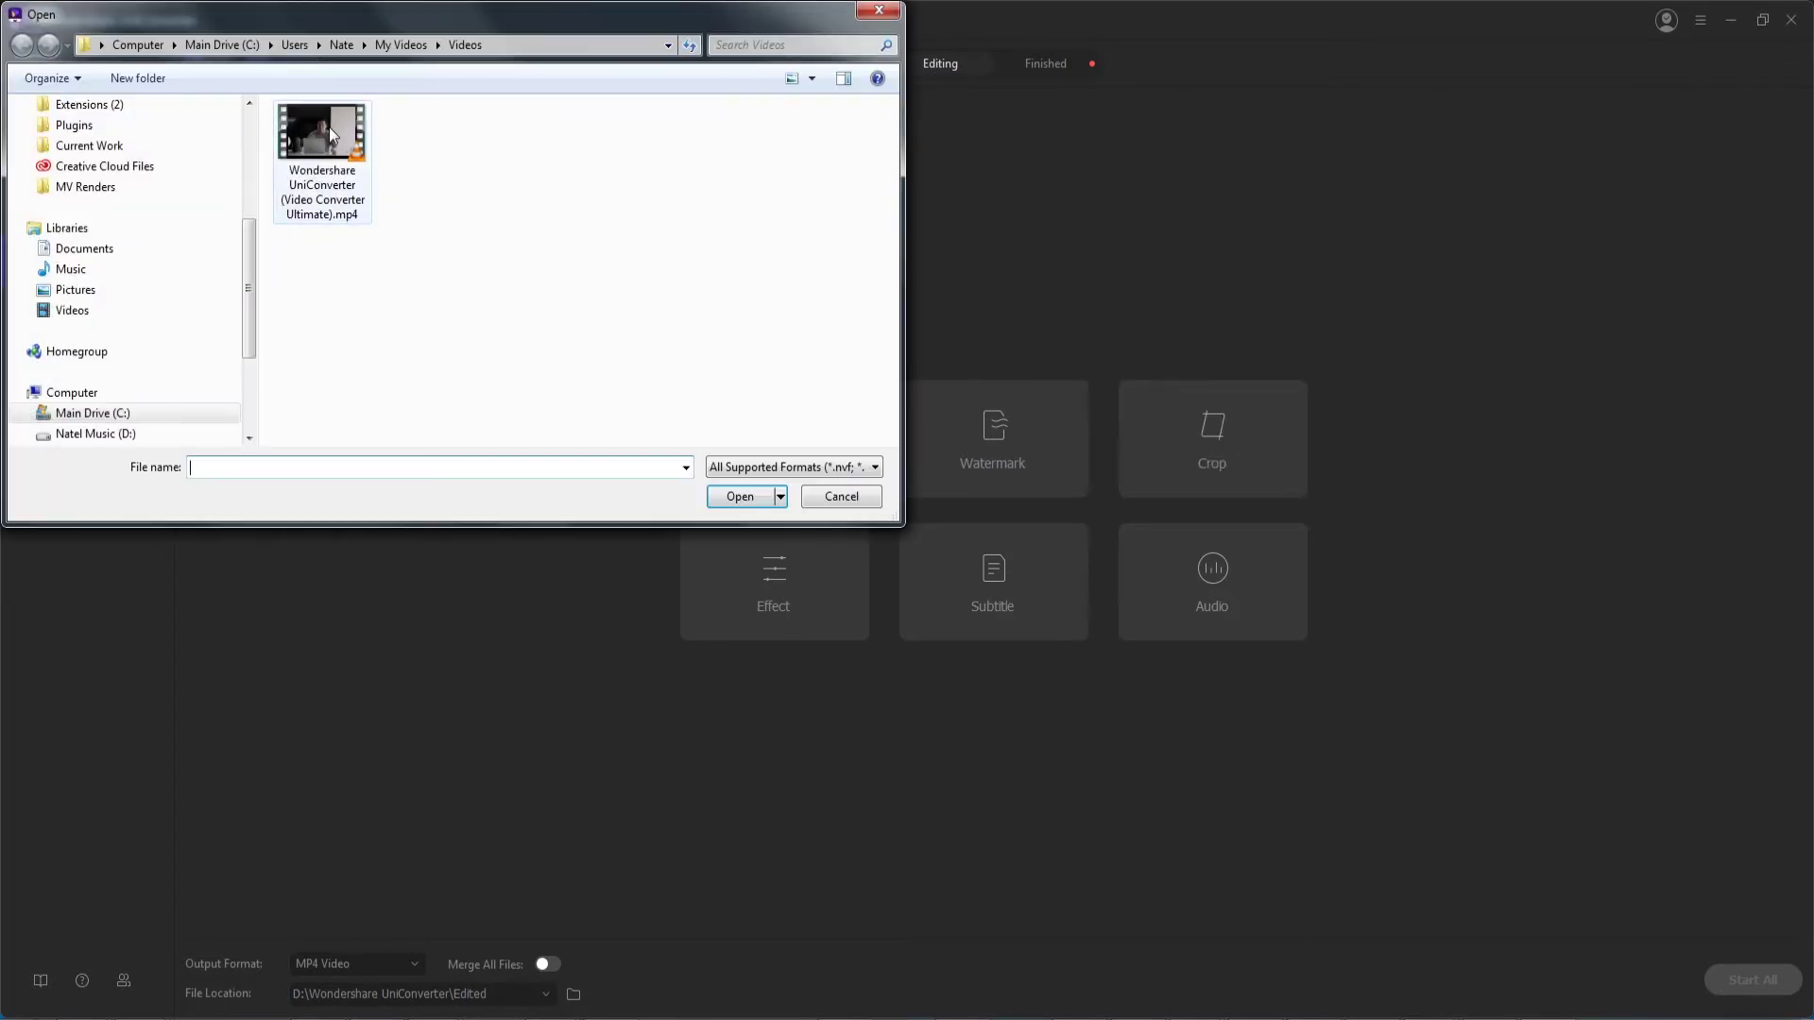
double_click(330, 131)
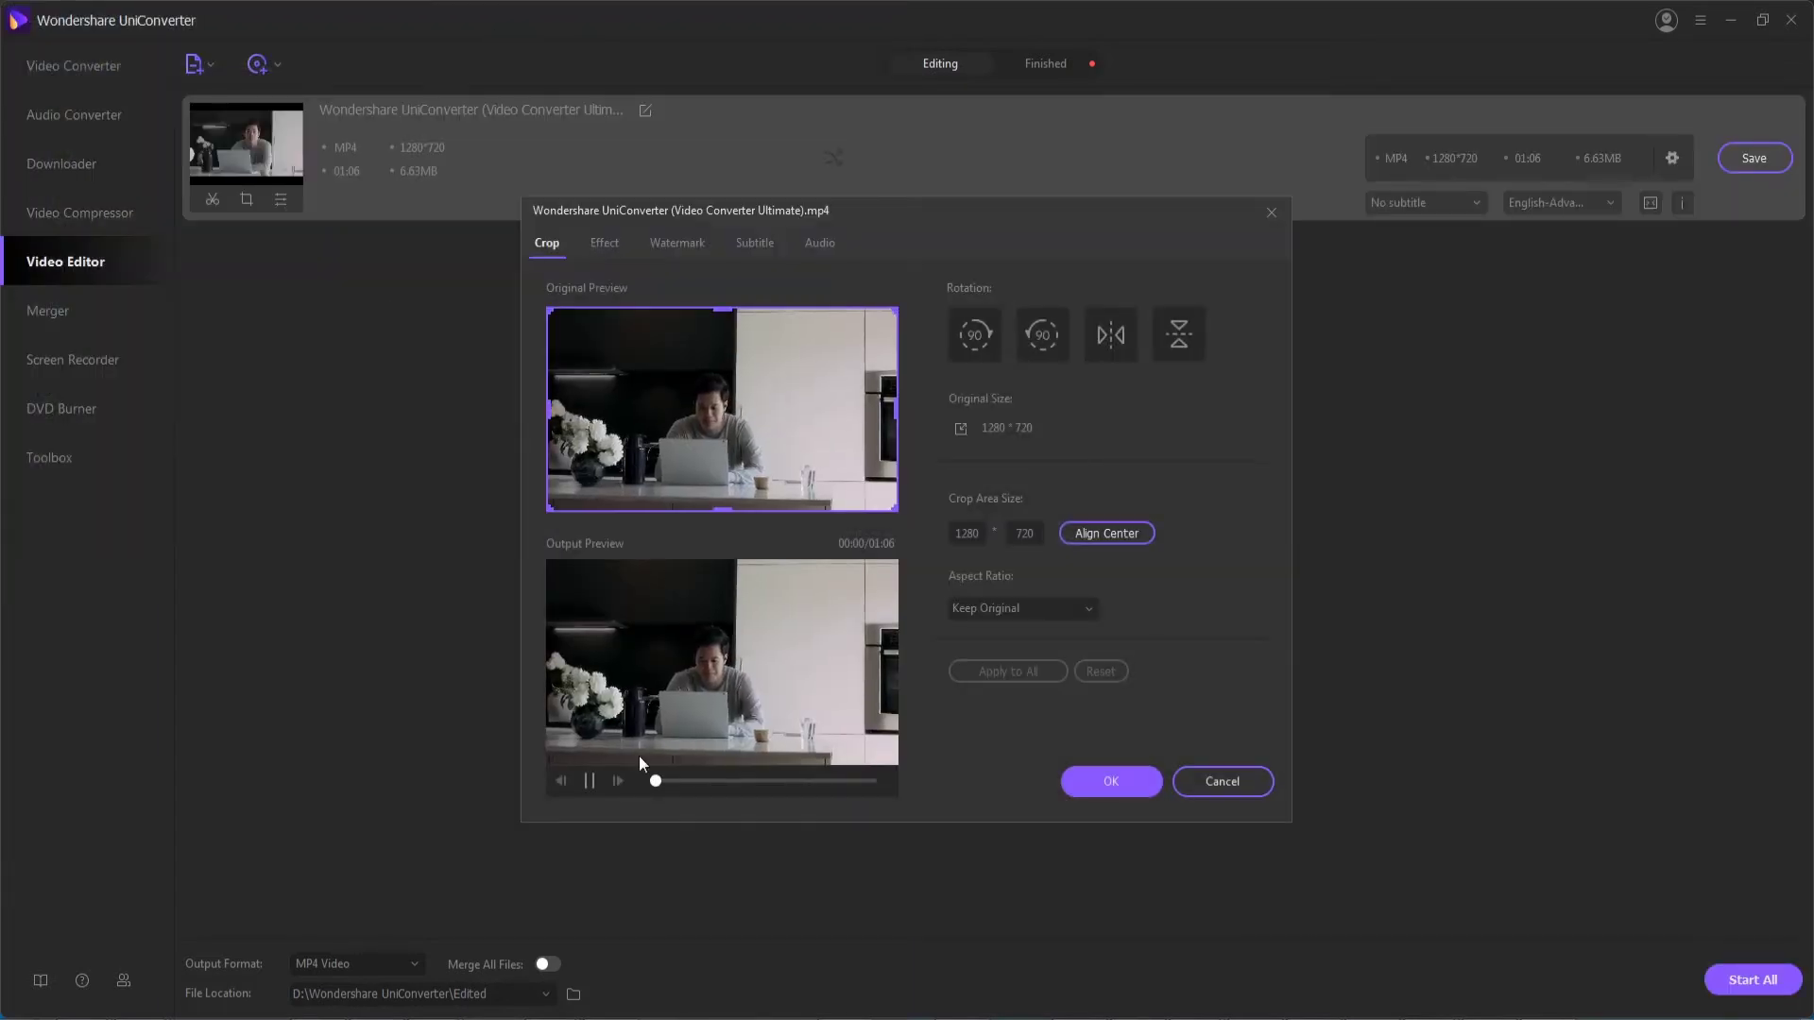
Step: Pause the preview and rotate the video 90 degrees twice, then back to landscape
click(588, 781)
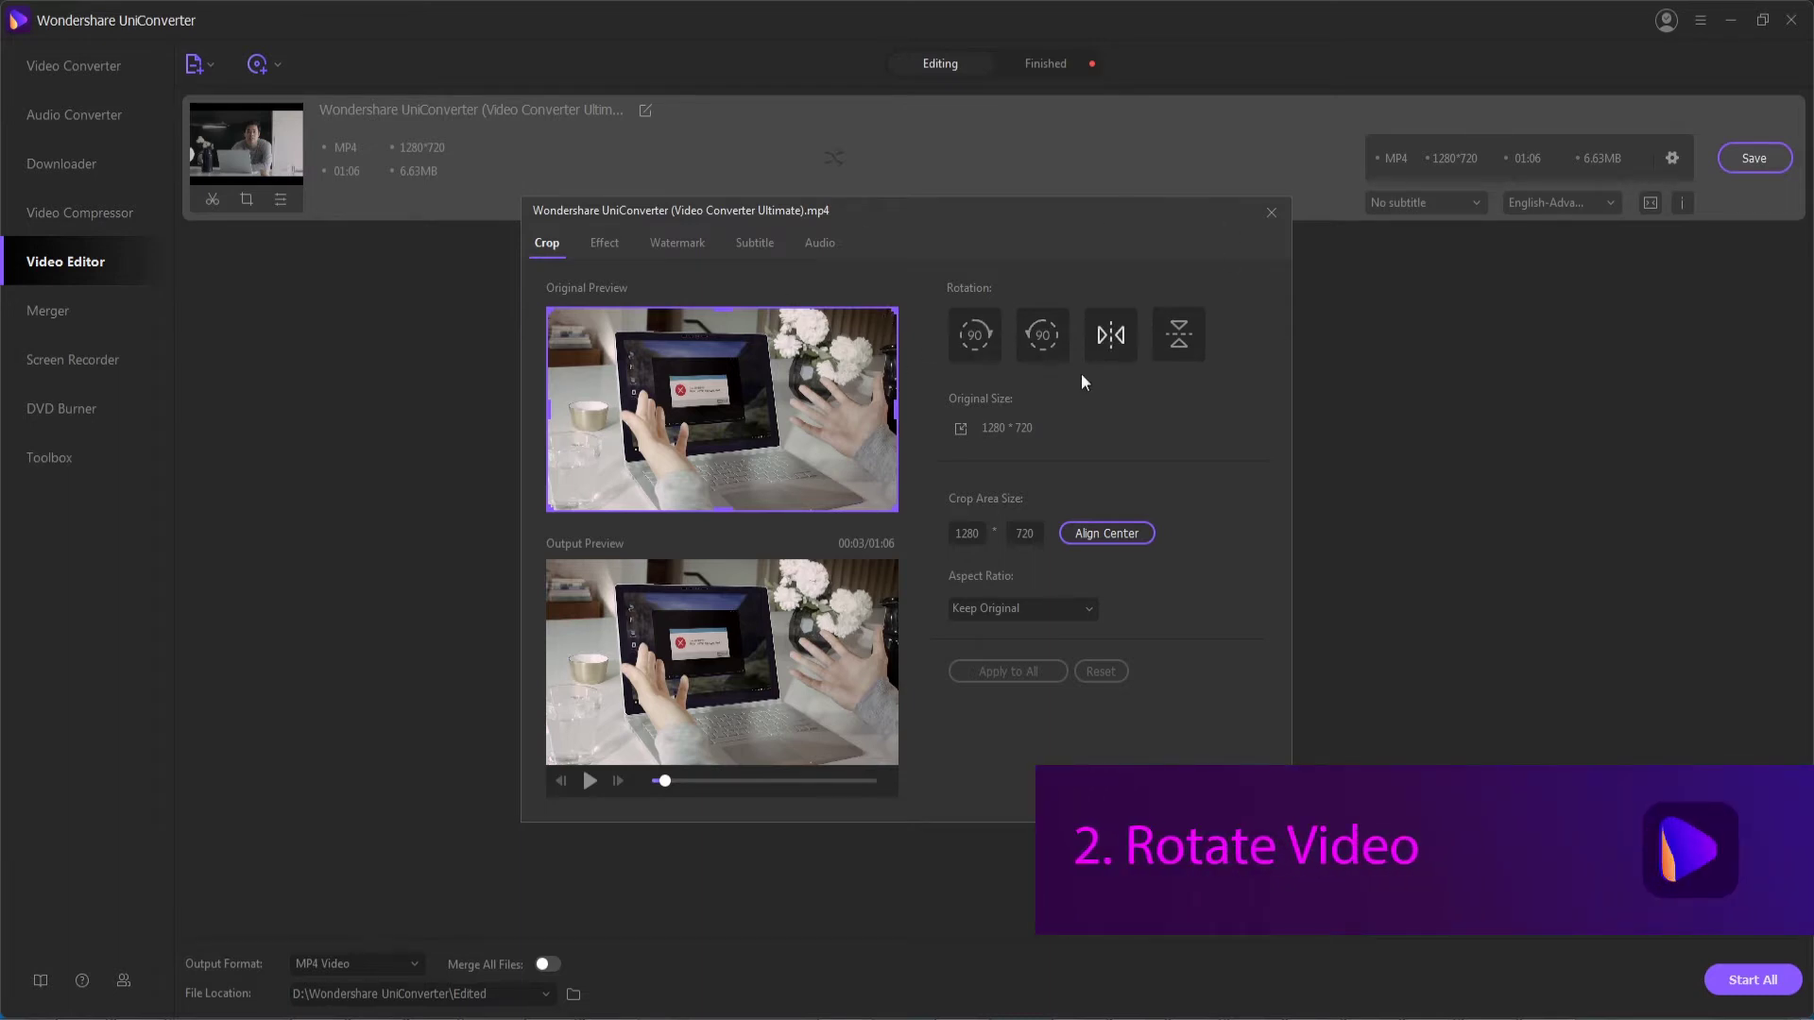
click(977, 339)
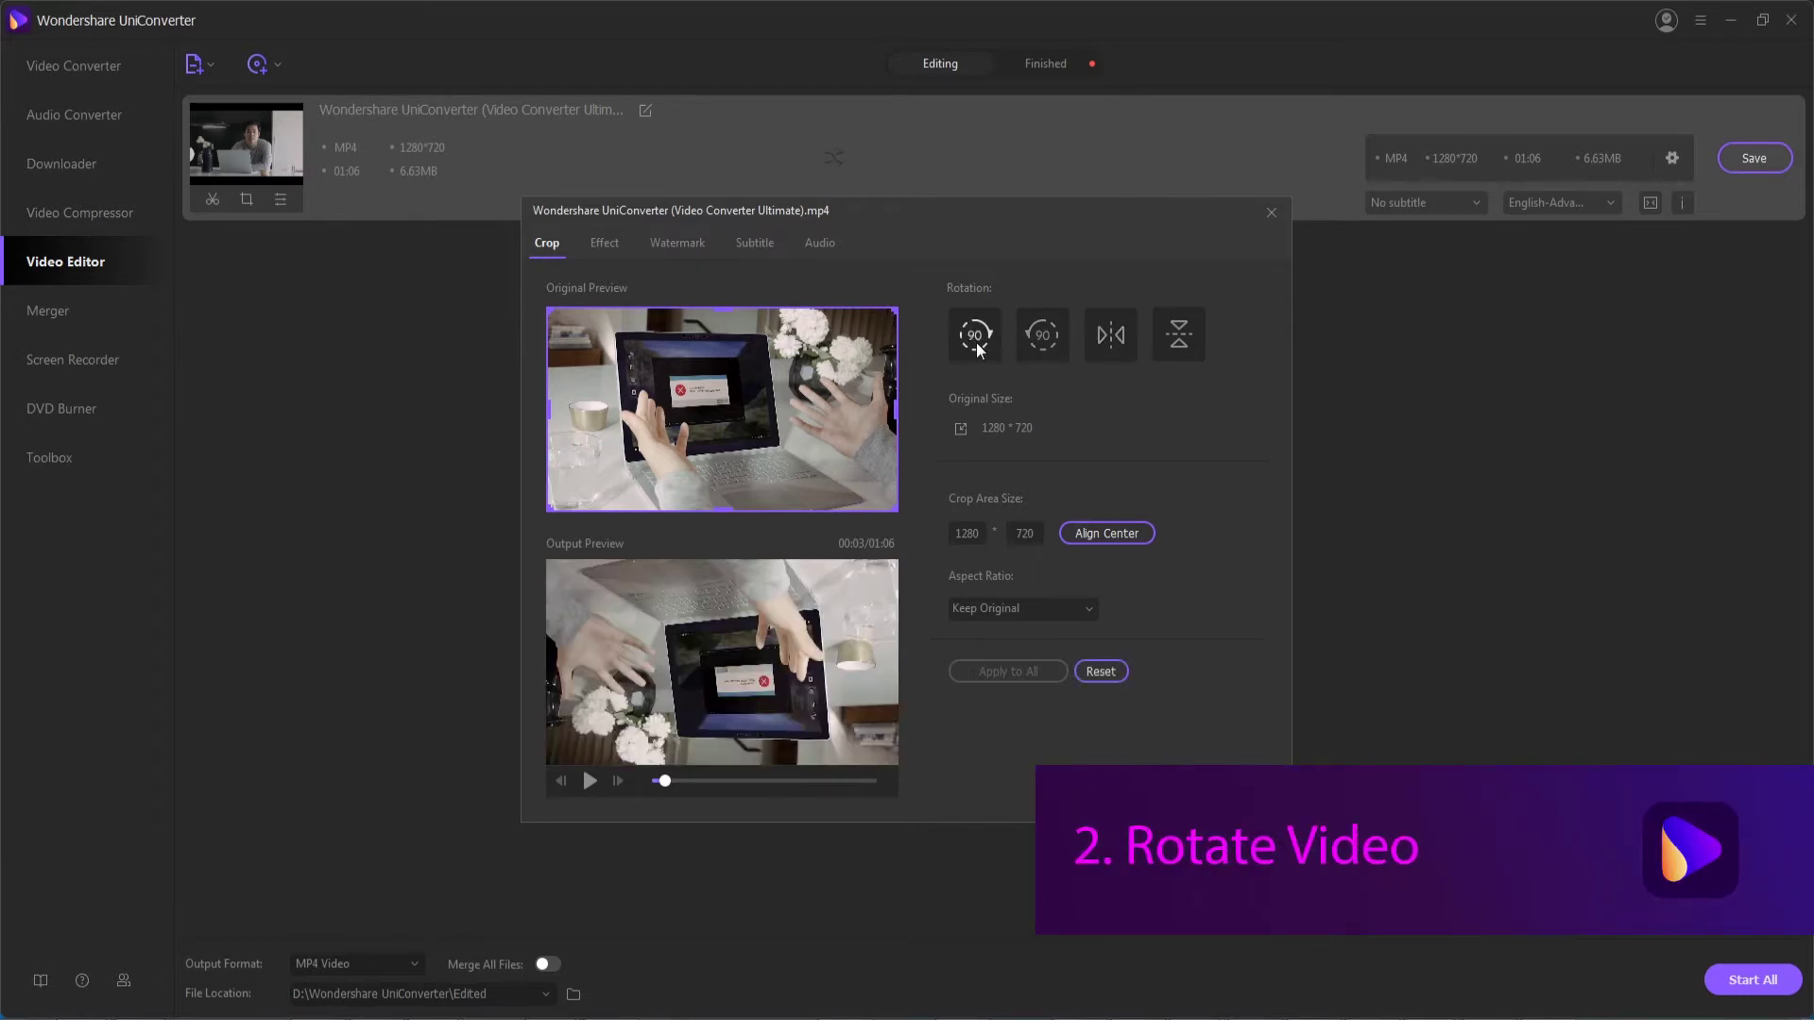
click(976, 338)
click(977, 347)
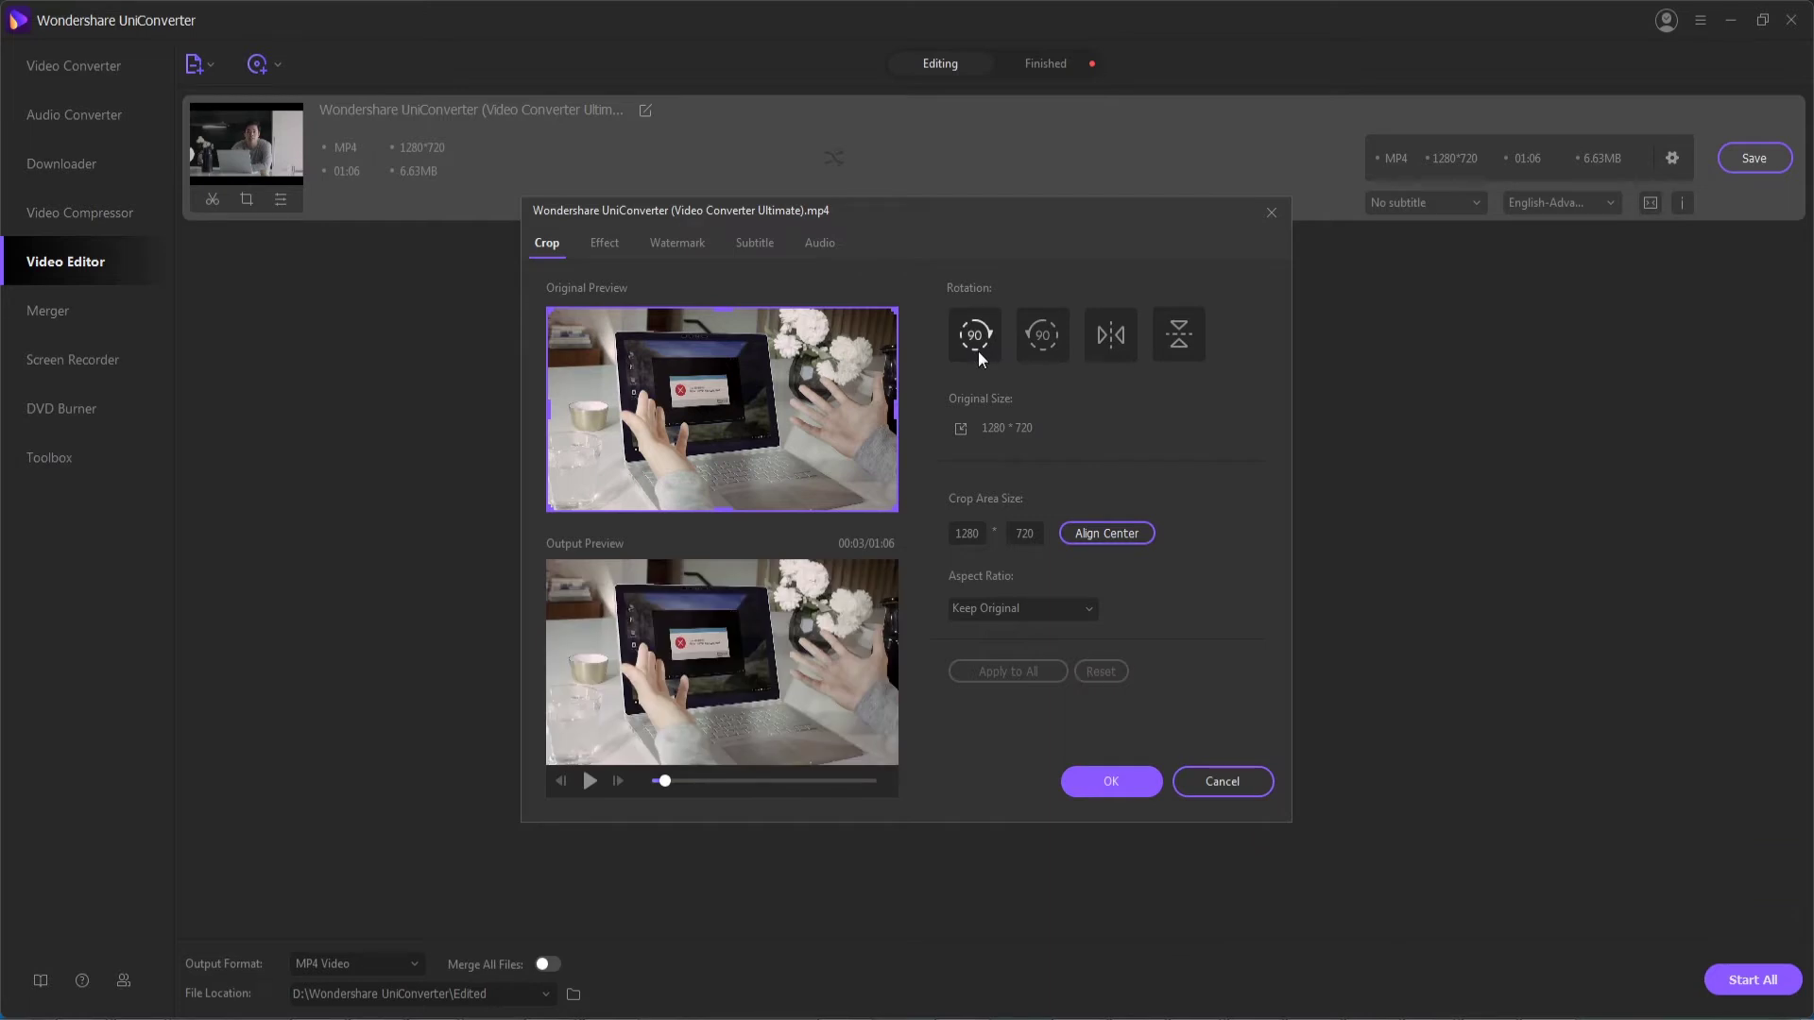
Step: Try the horizontal and vertical flips, ending with the horizontal mirror applied and the preview playing
click(1112, 343)
click(1174, 345)
click(1105, 349)
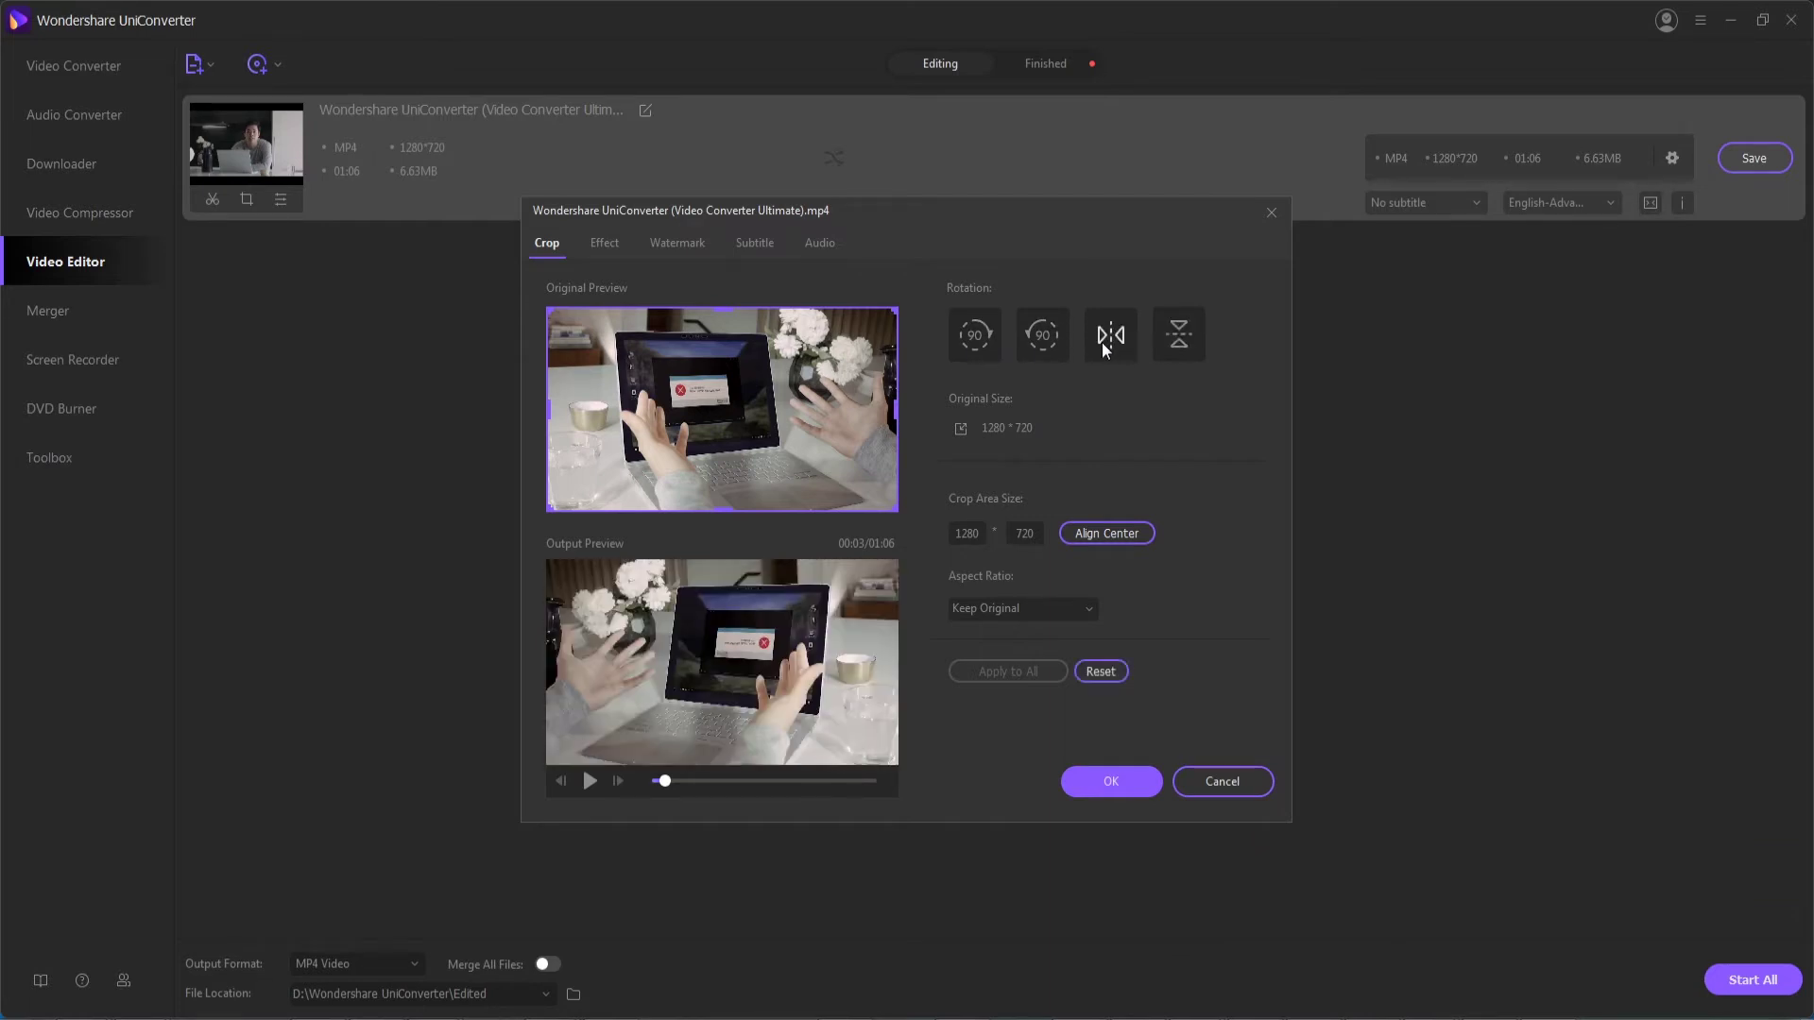
click(1023, 338)
click(590, 780)
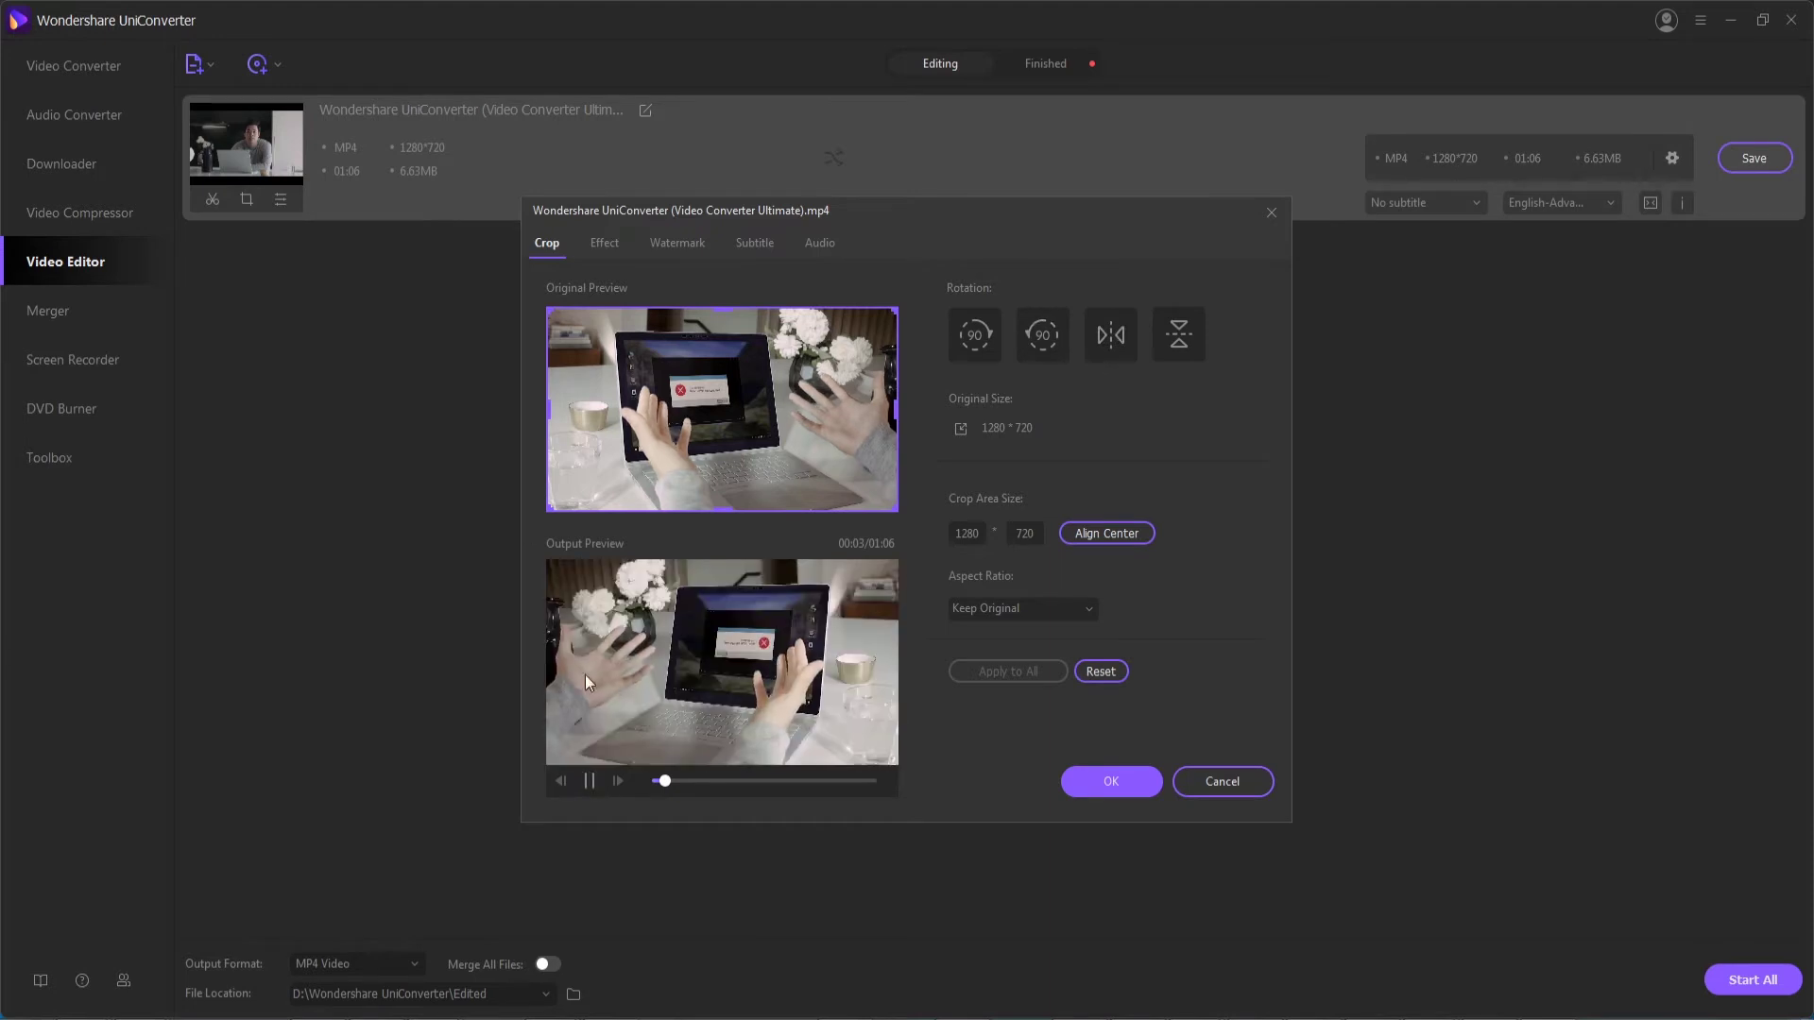
click(1117, 341)
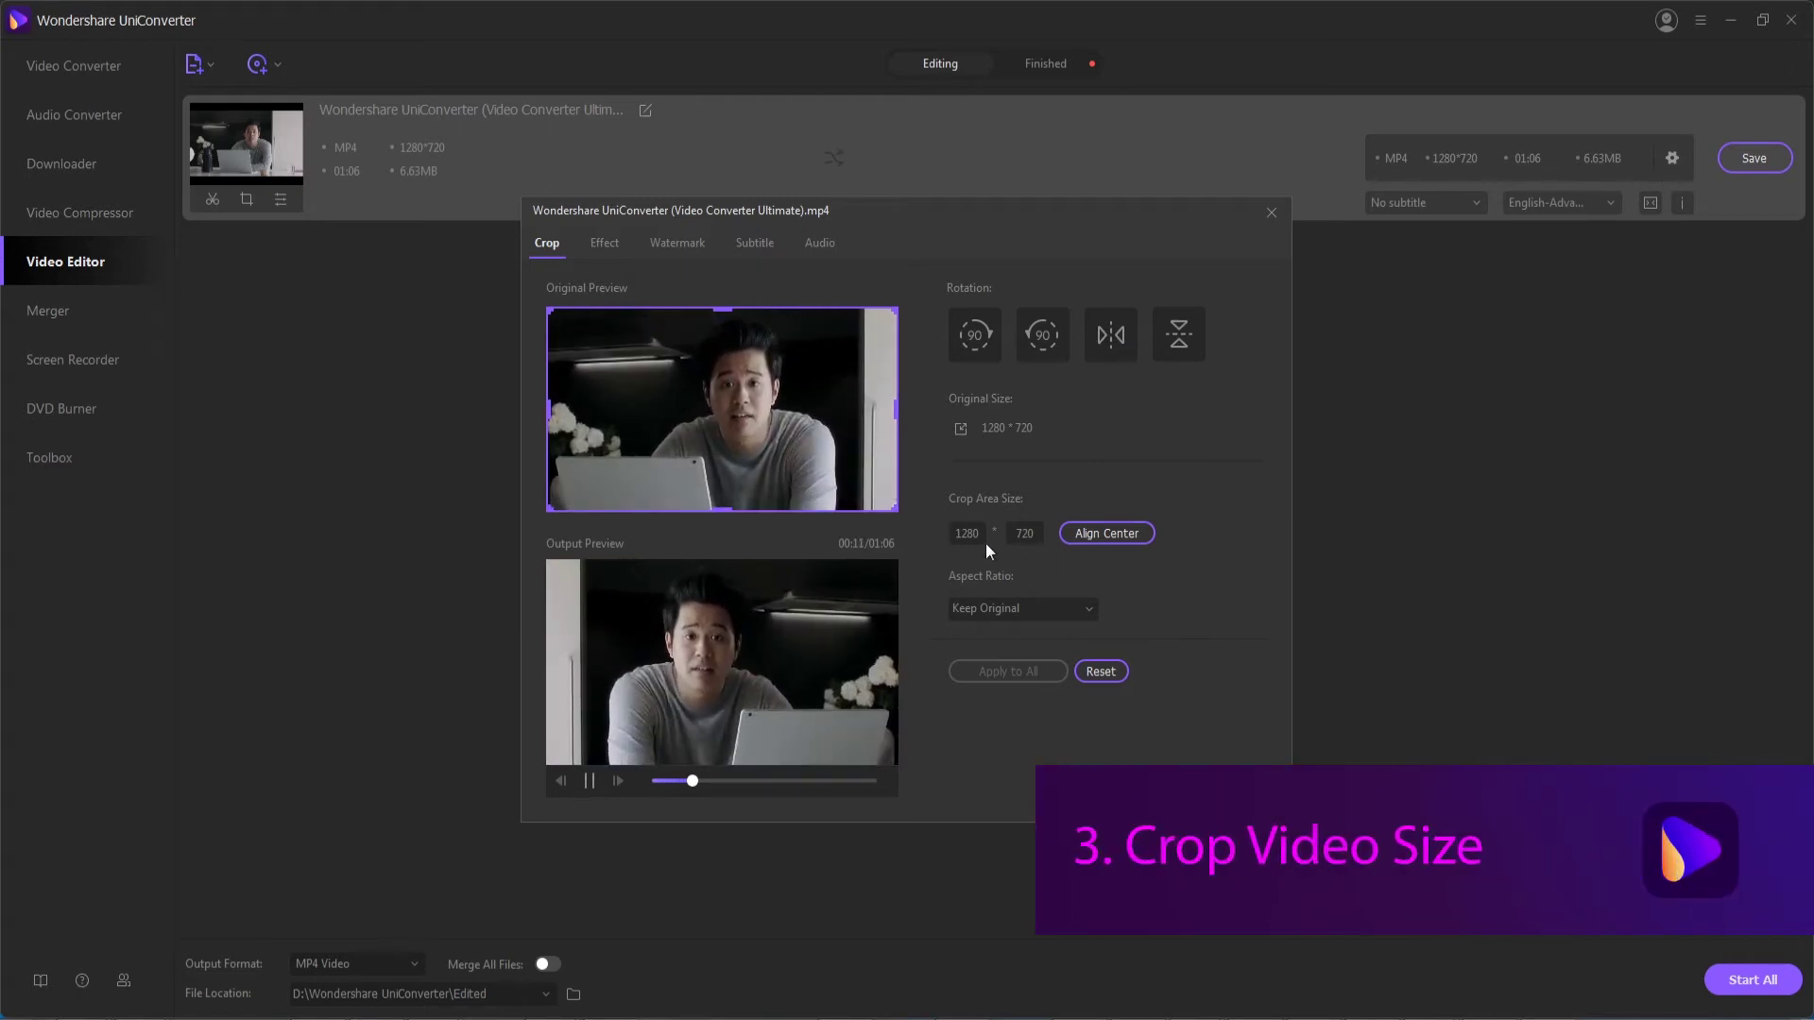
text(960)
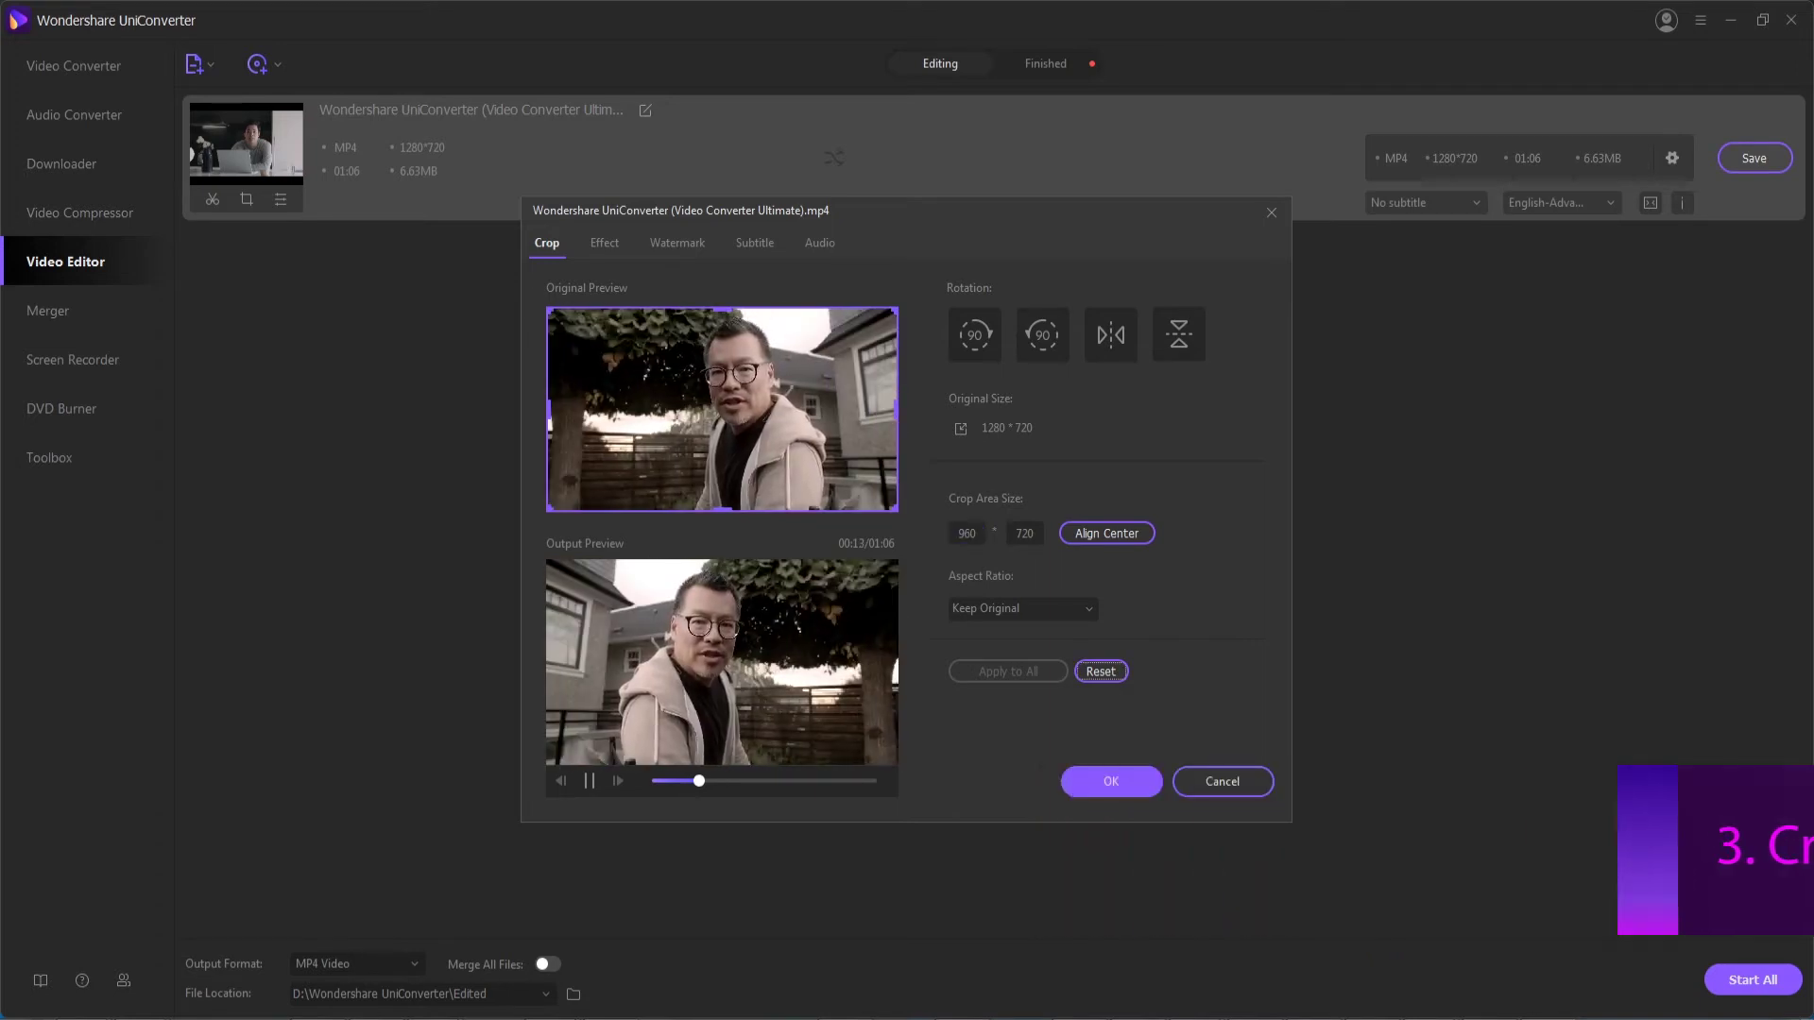
Step: Center the crop box, then drag its corner and bottom edge to about 1112×426
click(1091, 529)
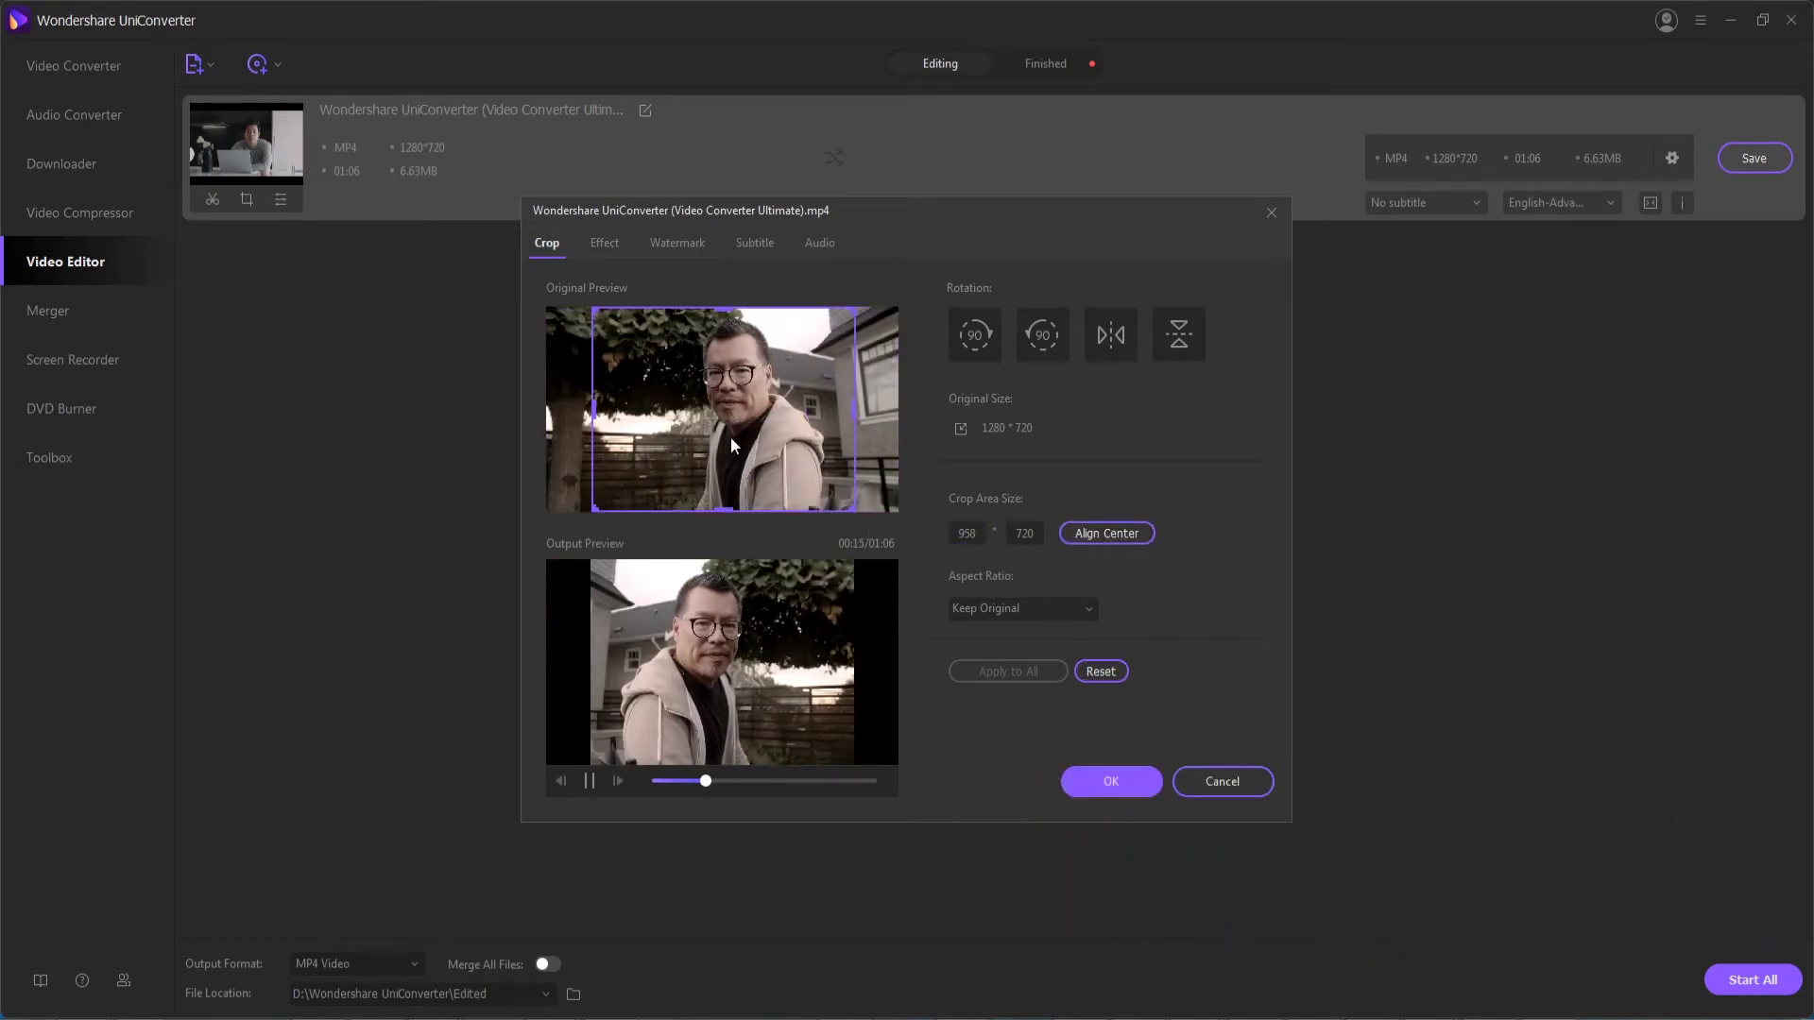
mouse_move(854, 510)
mouse_down()
mouse_move(920, 445)
mouse_move(922, 392)
mouse_up()
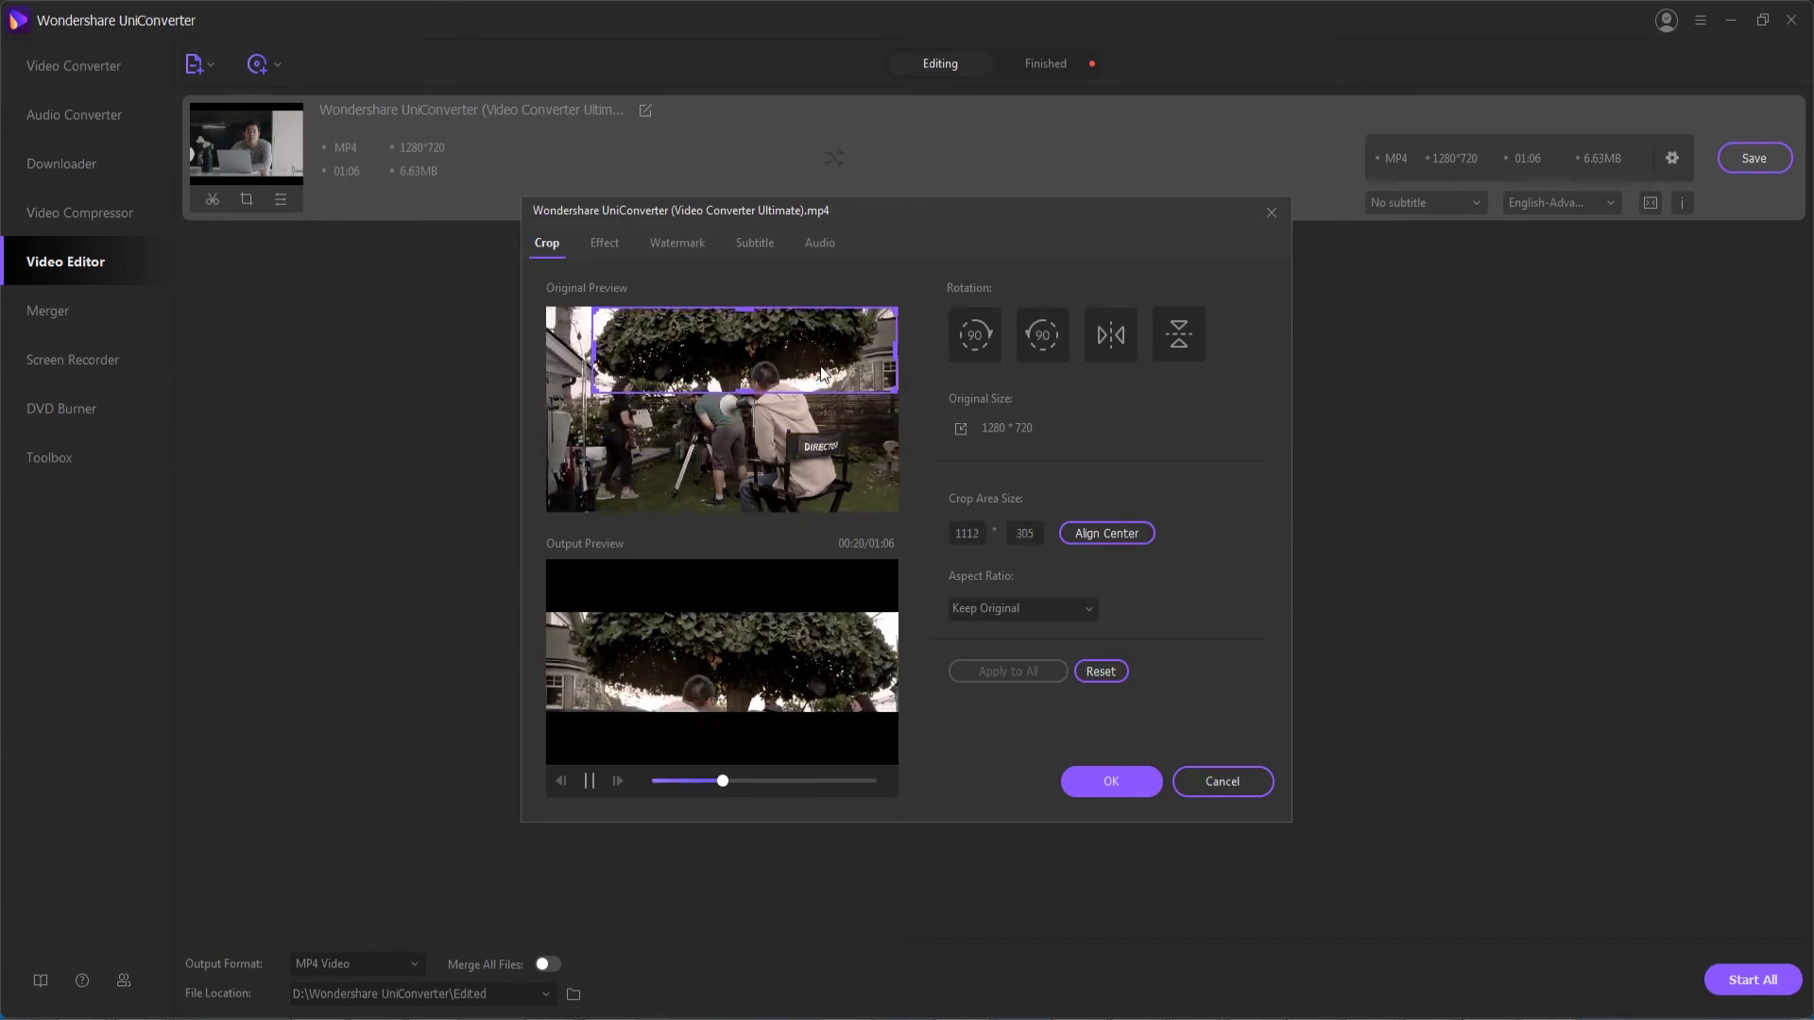
drag(778, 402, 778, 428)
click(1089, 609)
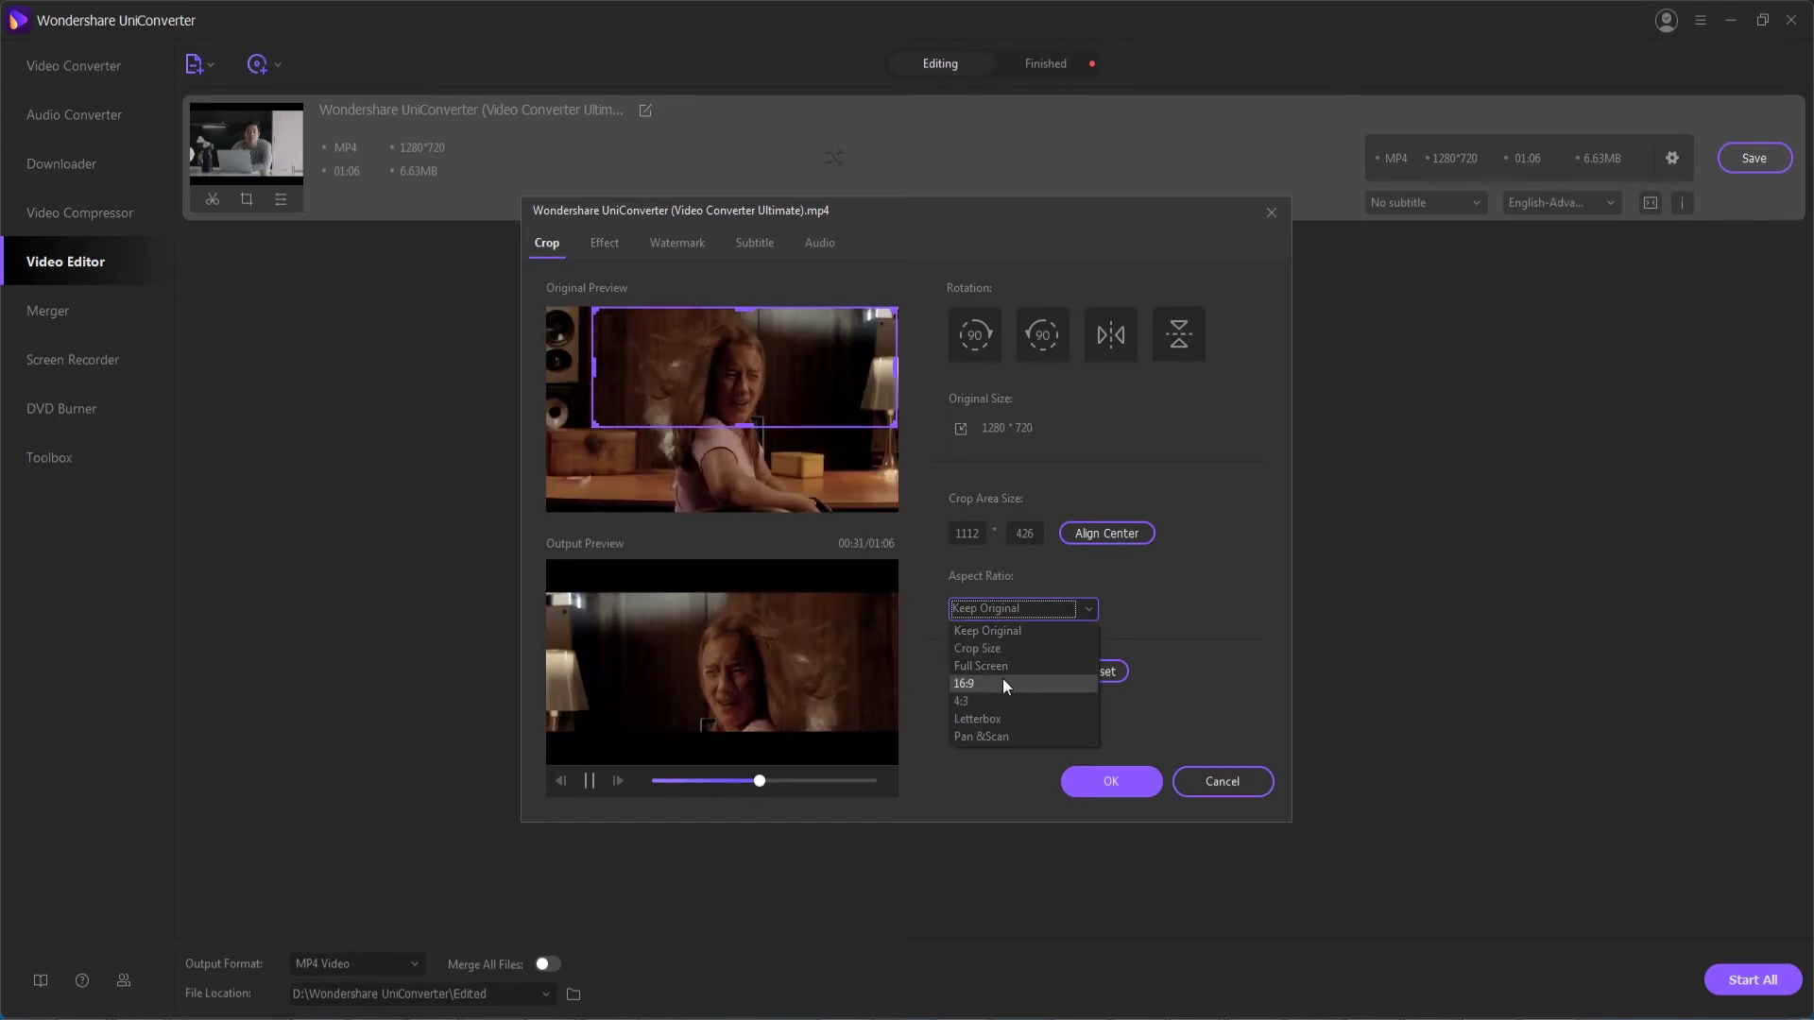
Step: Try the Letterbox and Keep Original aspect ratios, finishing on Letterbox with a 1116×484 crop
click(987, 718)
click(1037, 610)
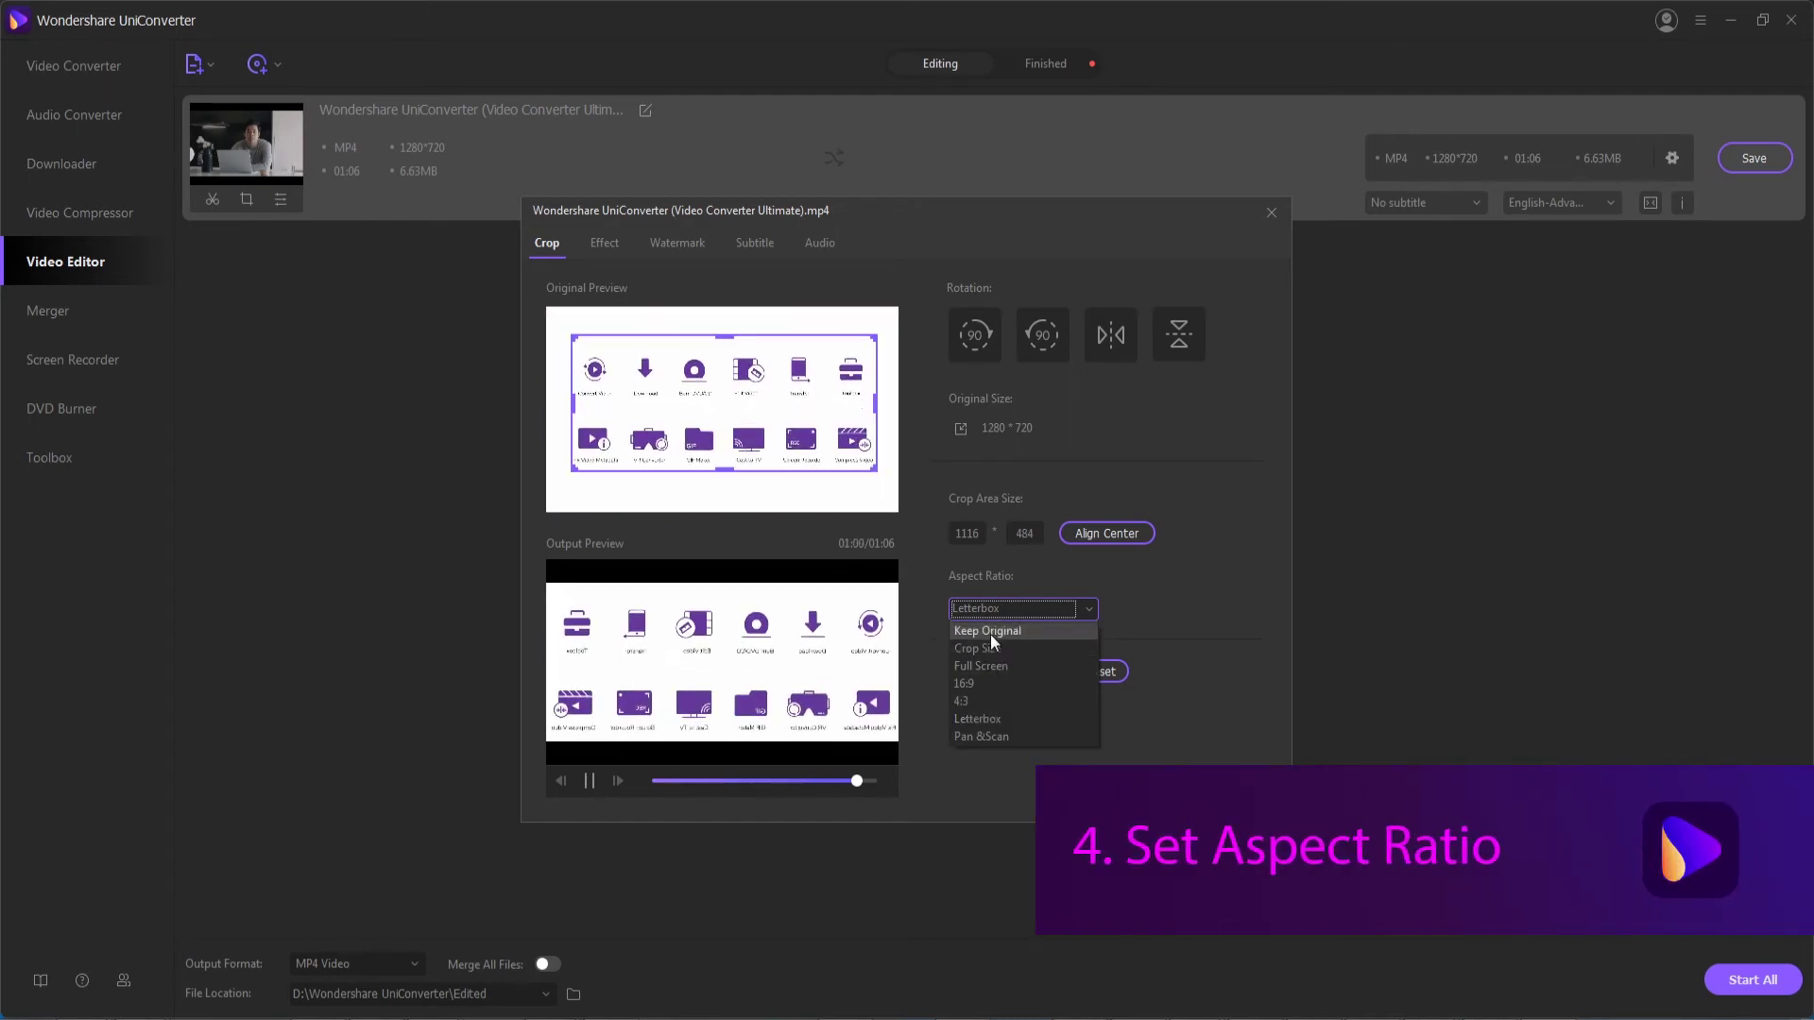
click(992, 631)
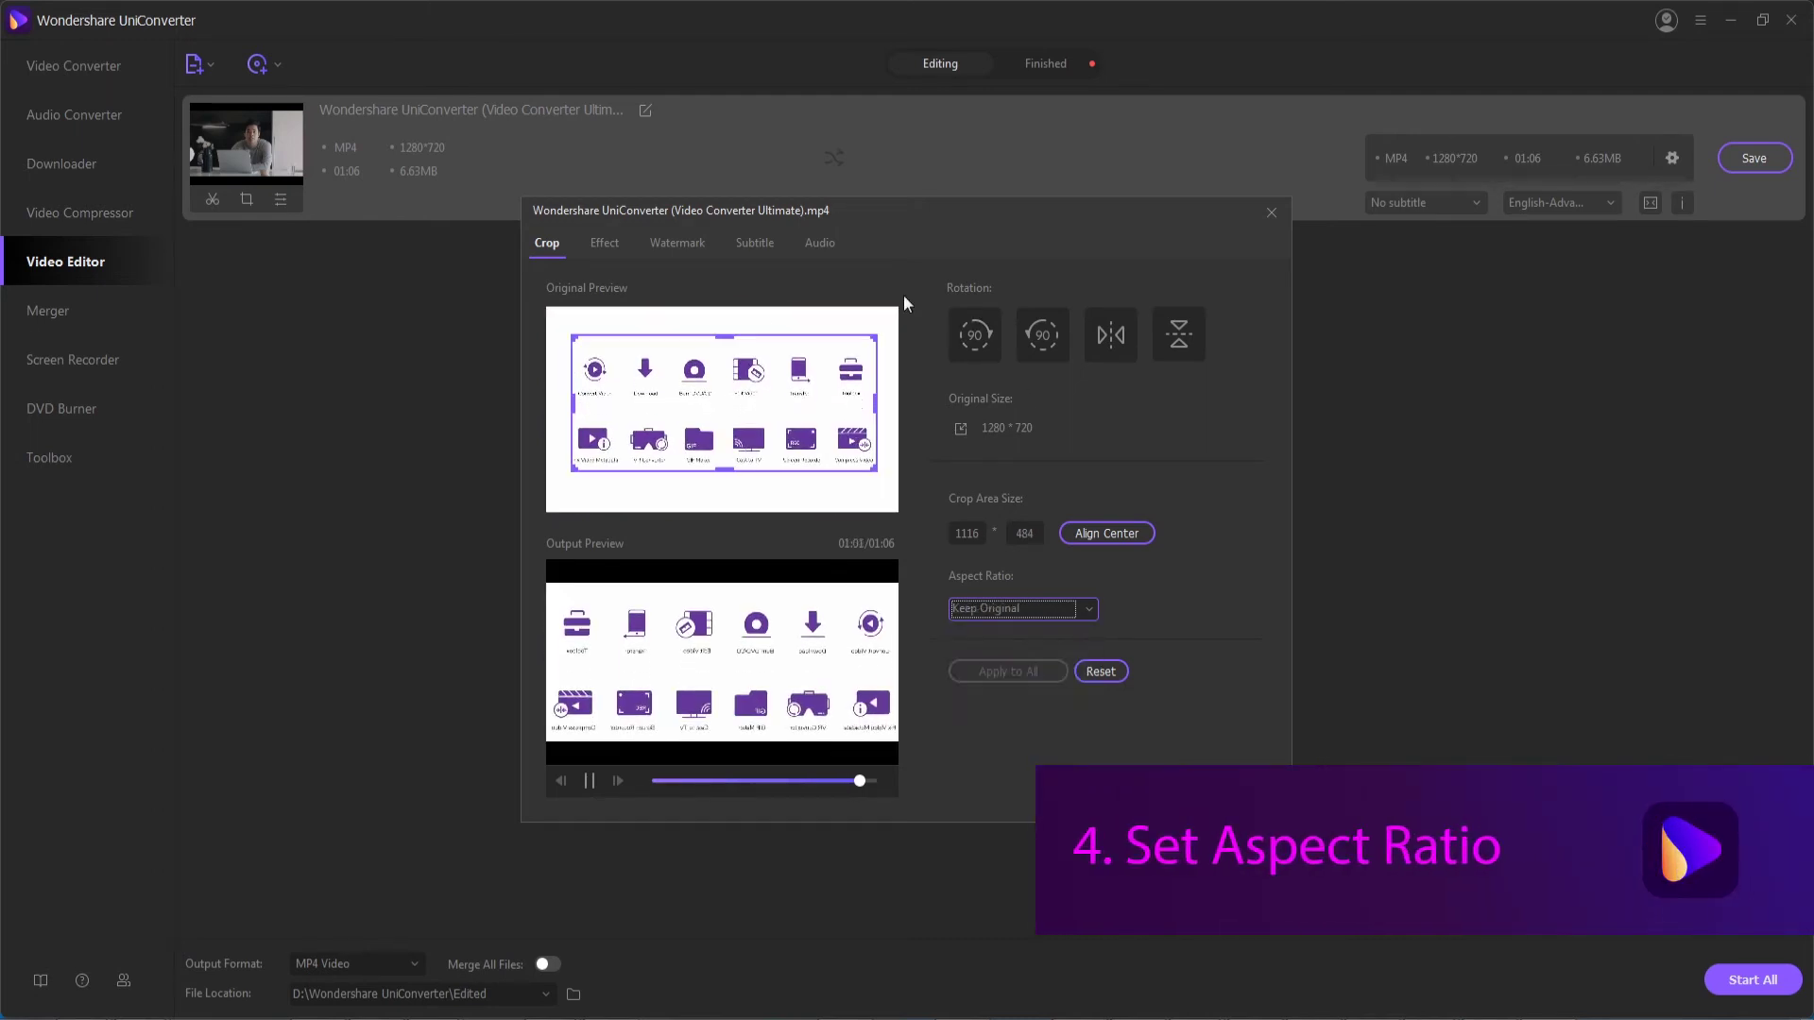
click(1094, 609)
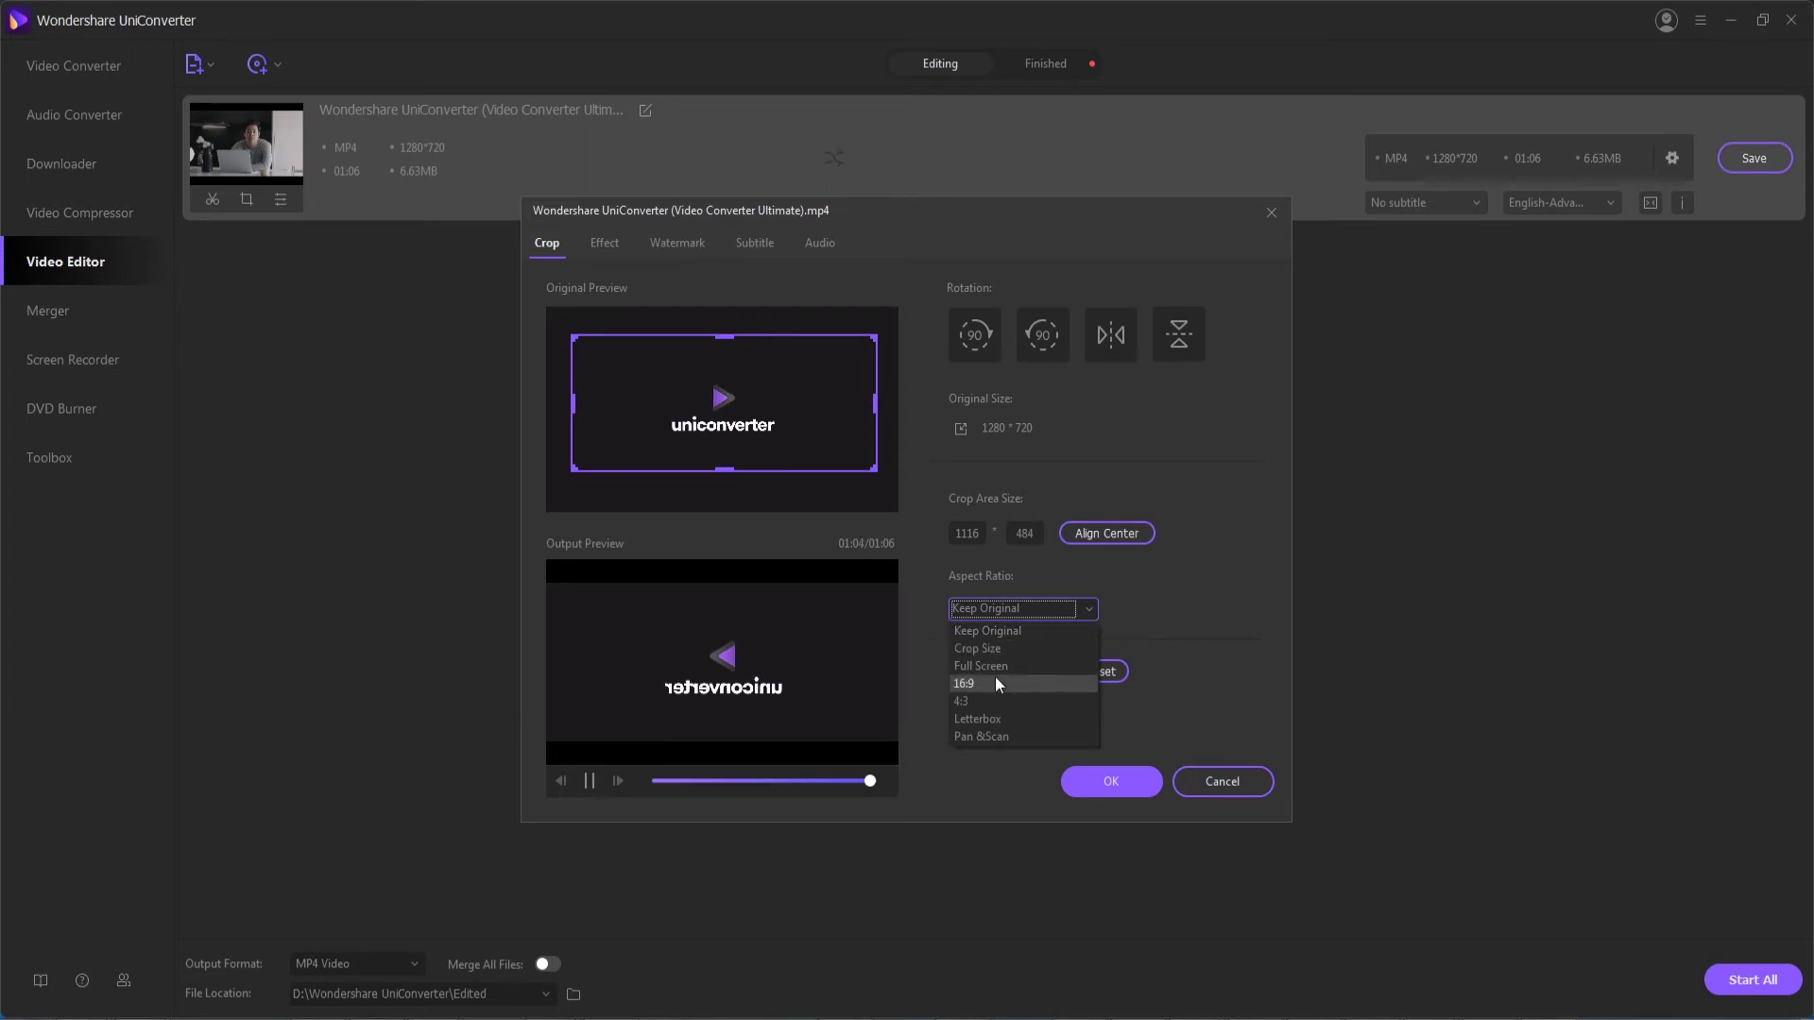
click(978, 719)
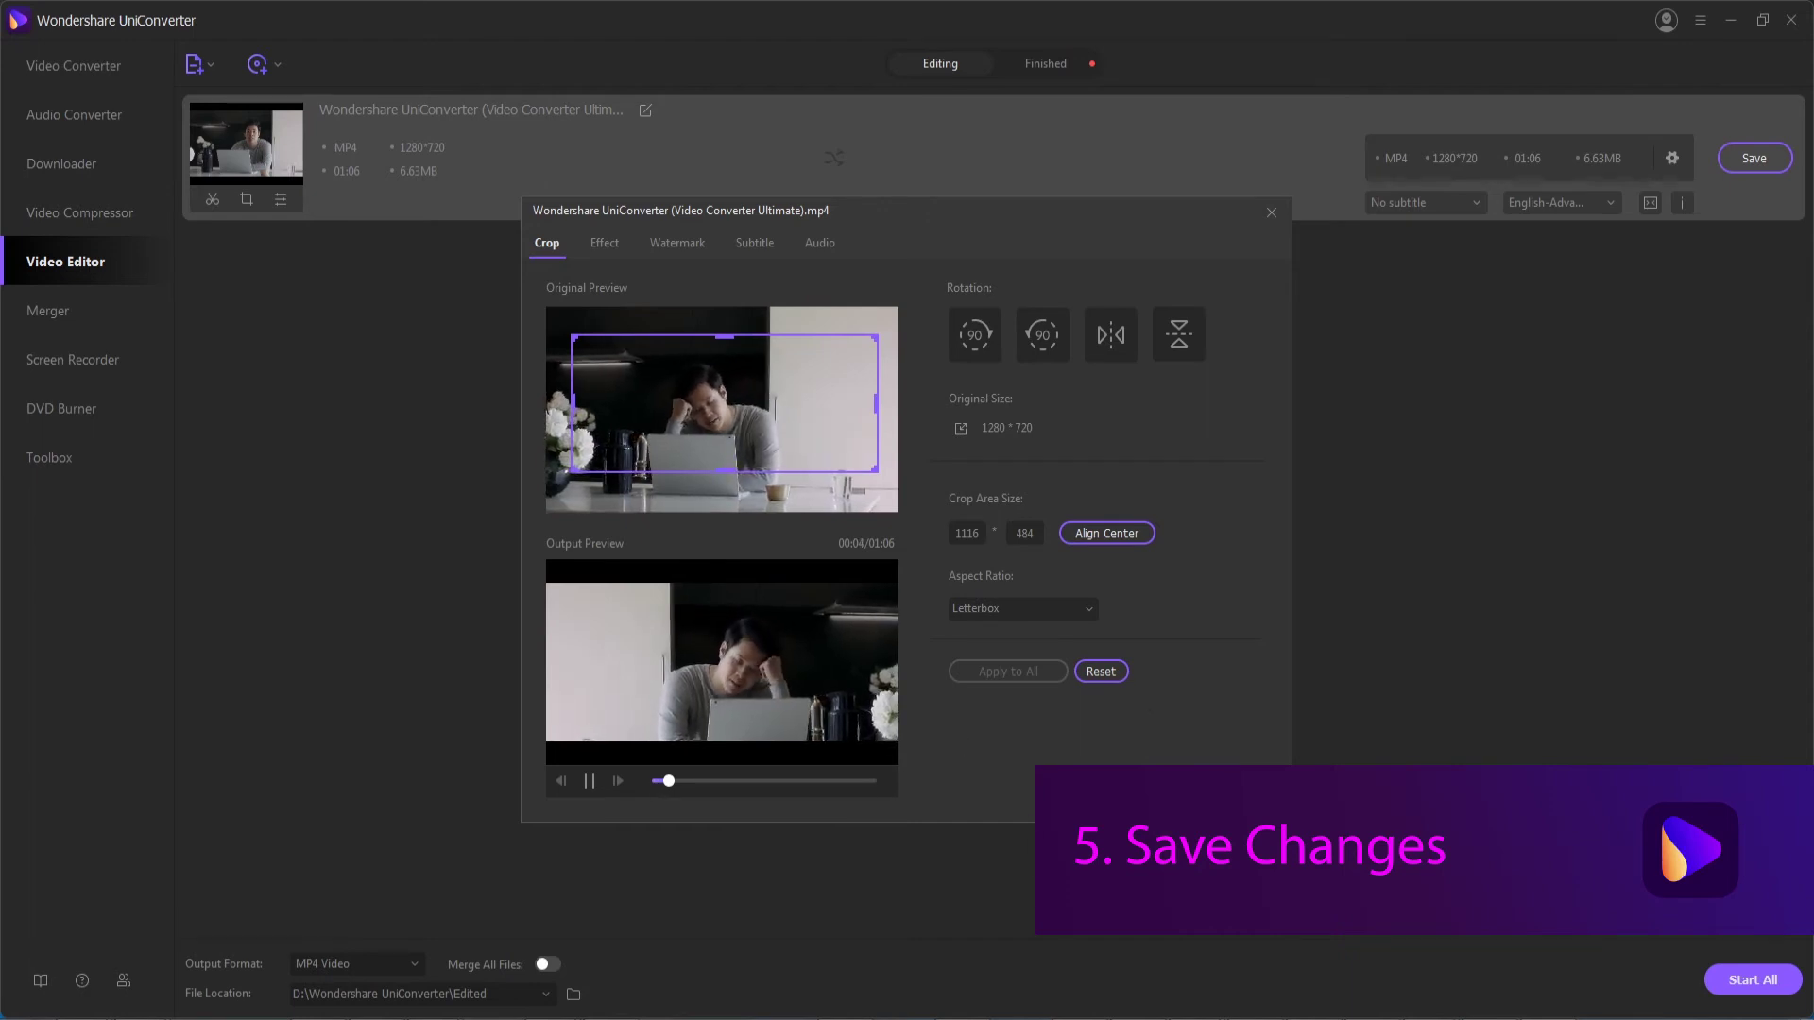
Step: Confirm the crop and rotation edits with OK in the Crop window
click(1119, 893)
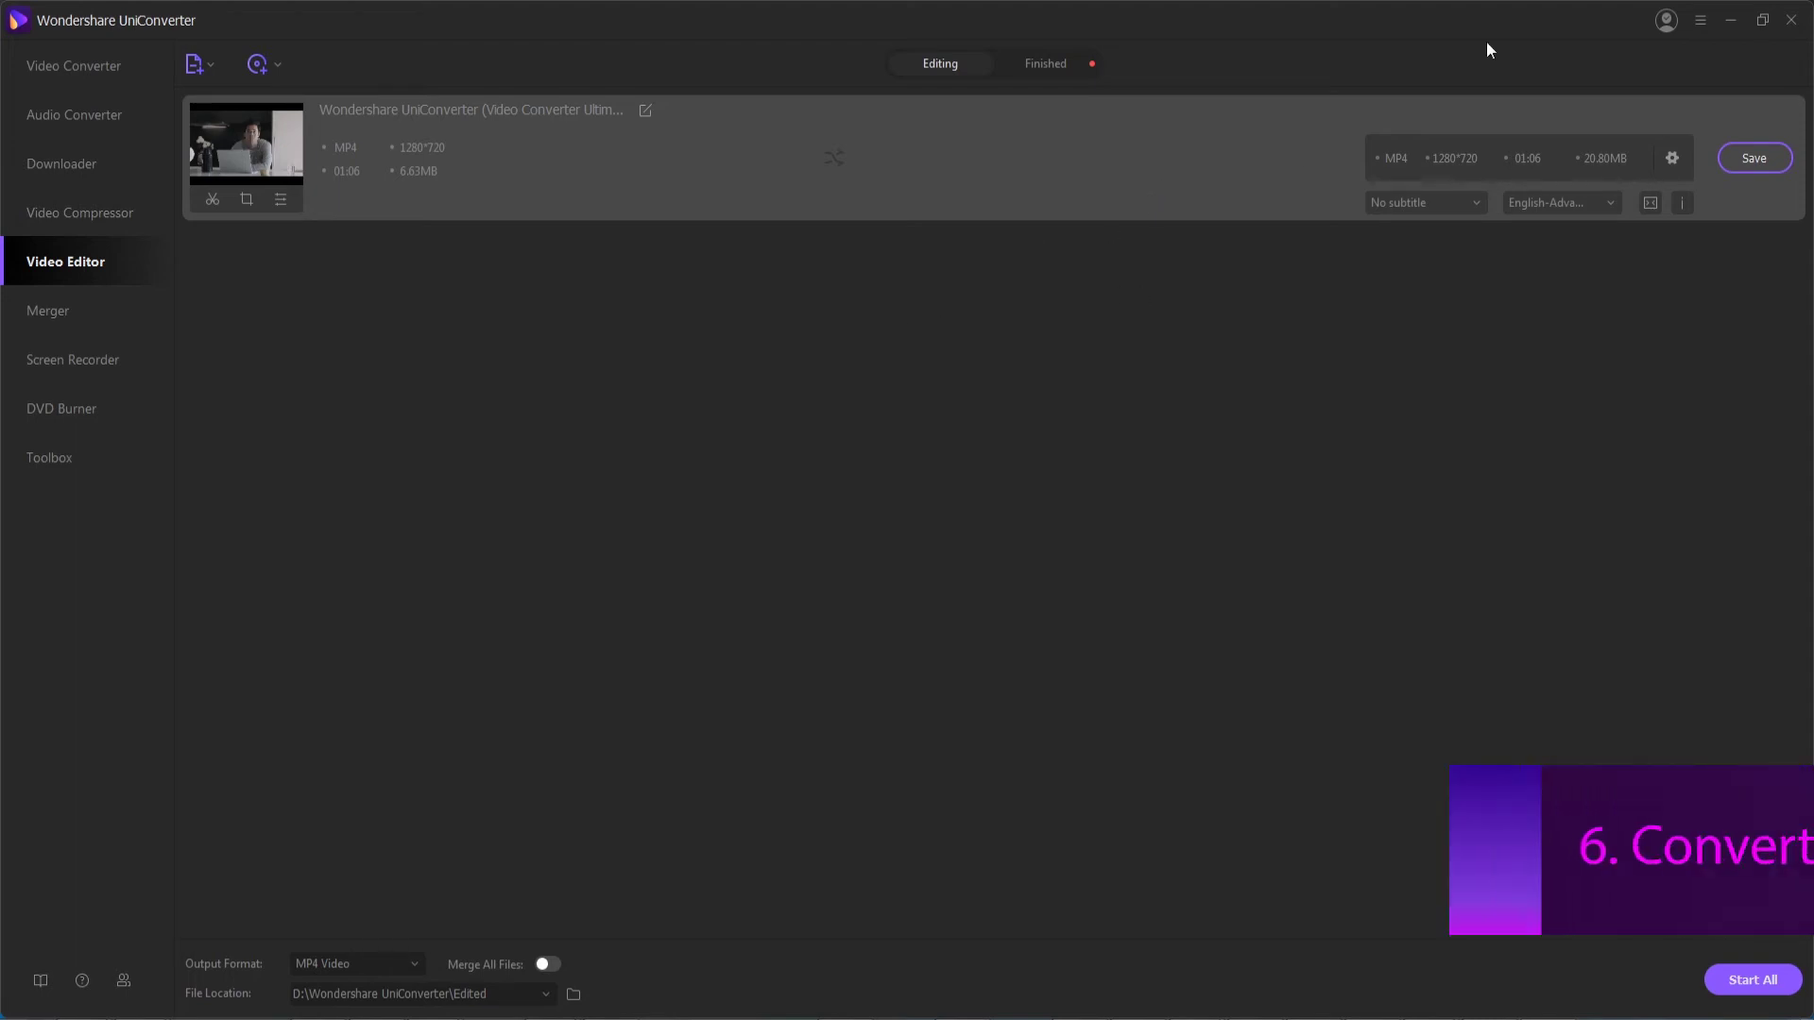
Step: Browse the Video and Audio format presets, then choose MOV HD 720P from the recent output formats
click(1676, 162)
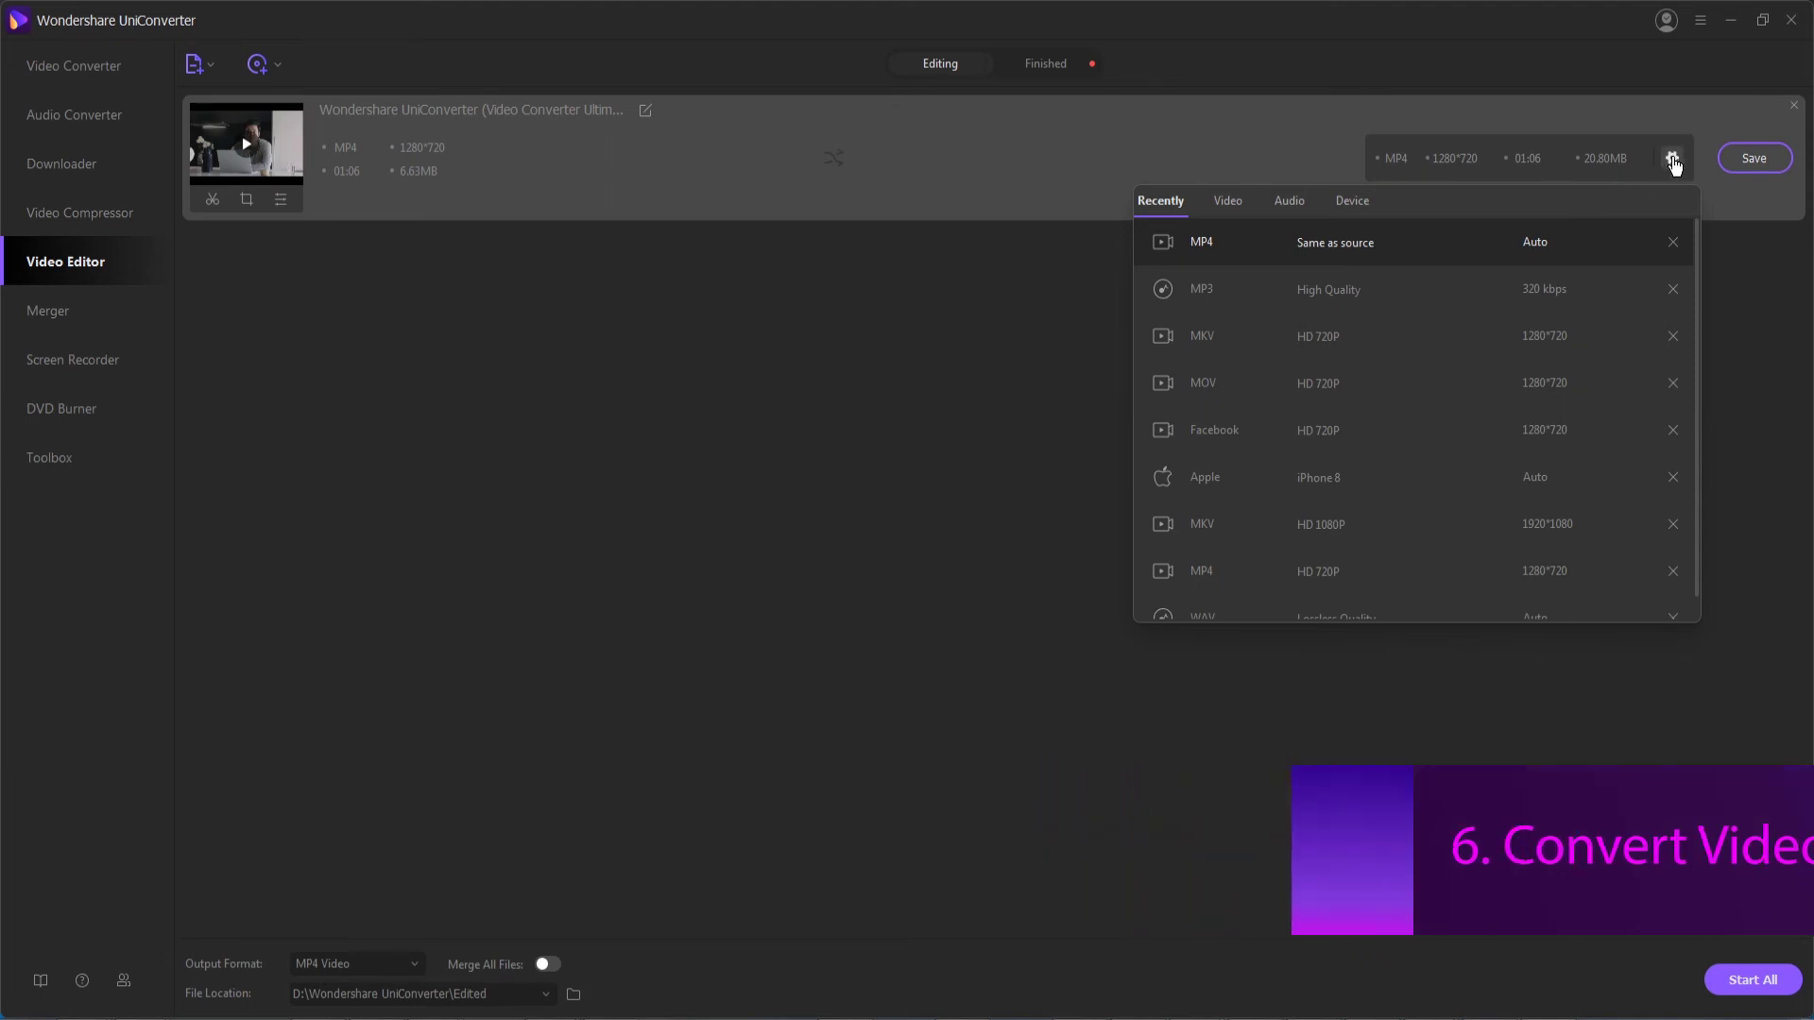
click(1216, 204)
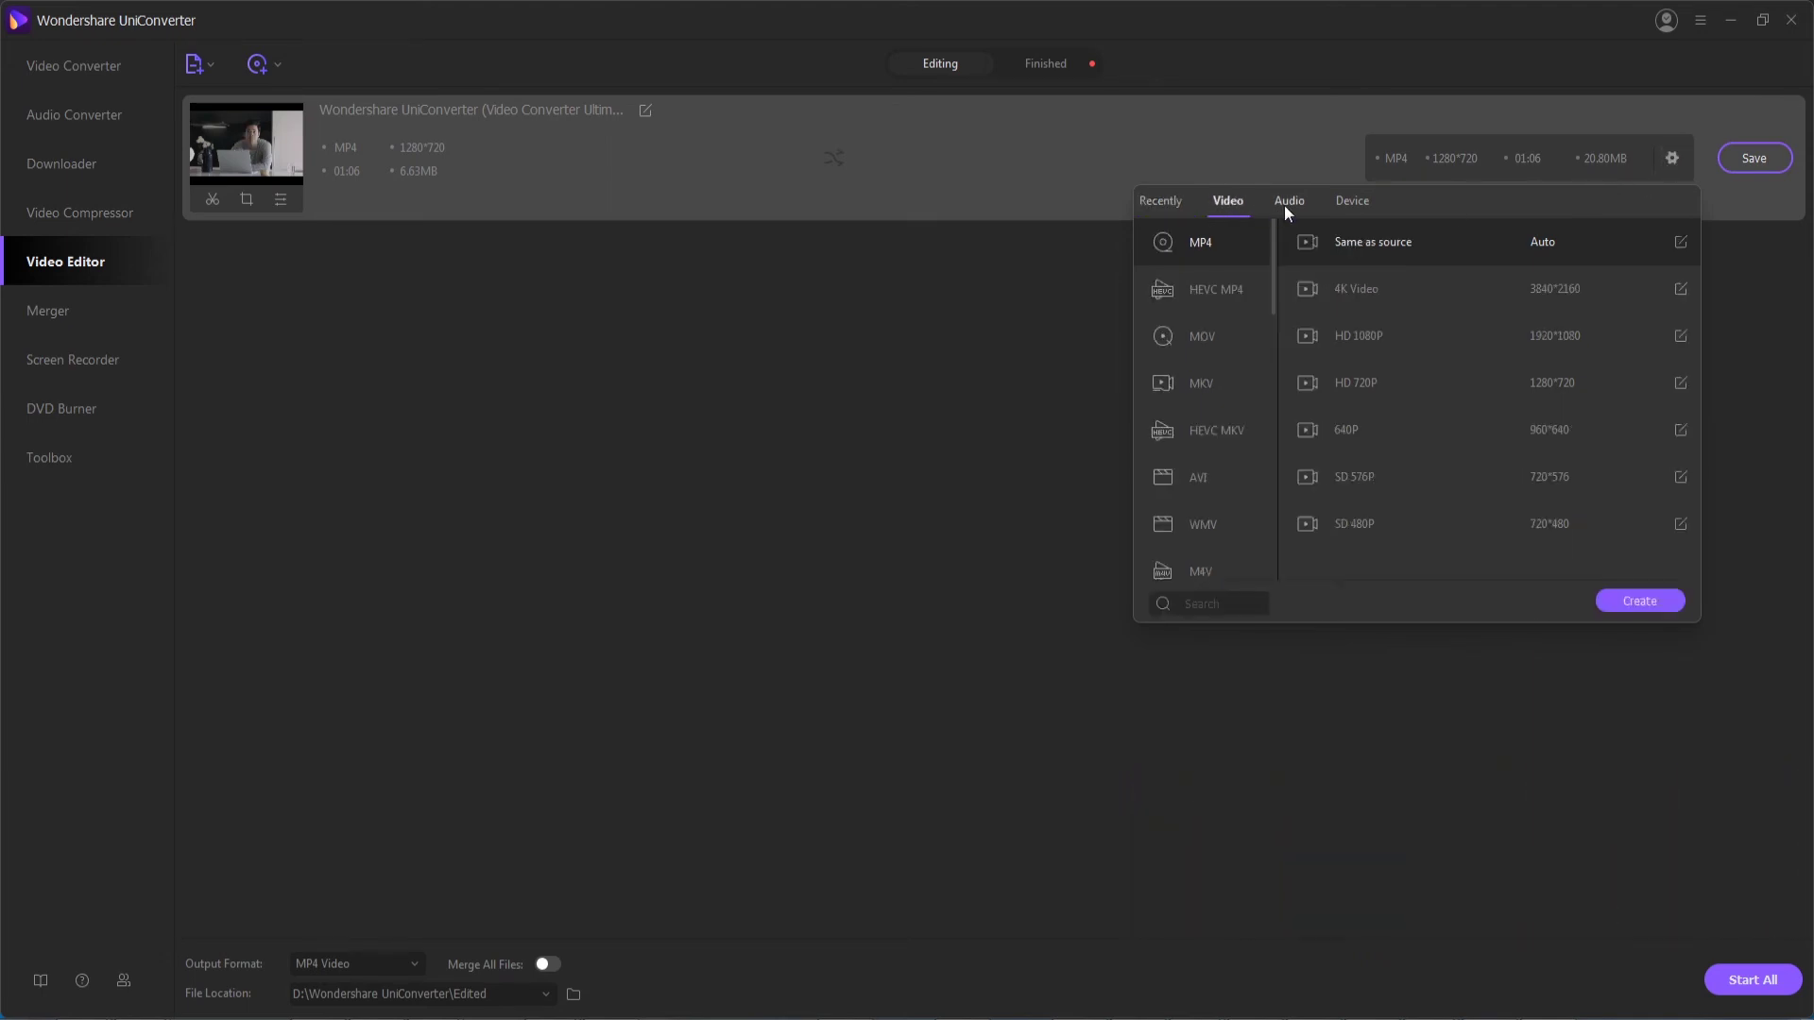
click(1290, 205)
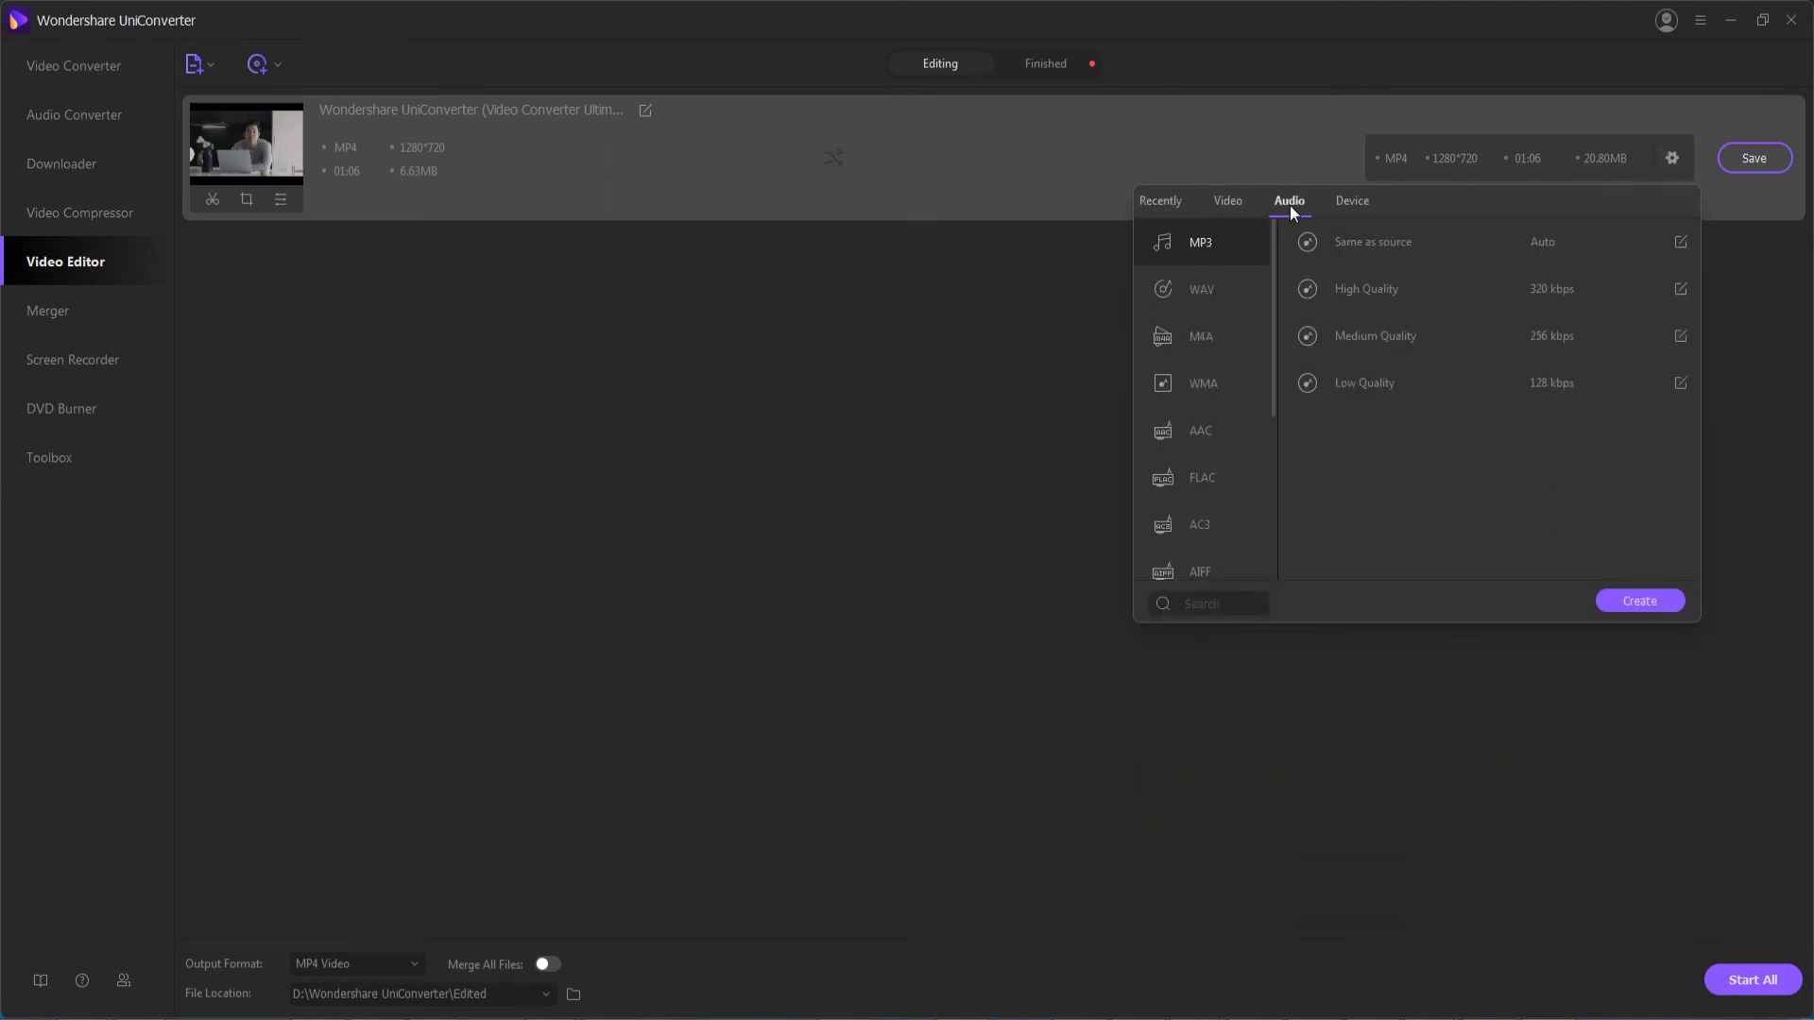
click(1234, 203)
click(325, 683)
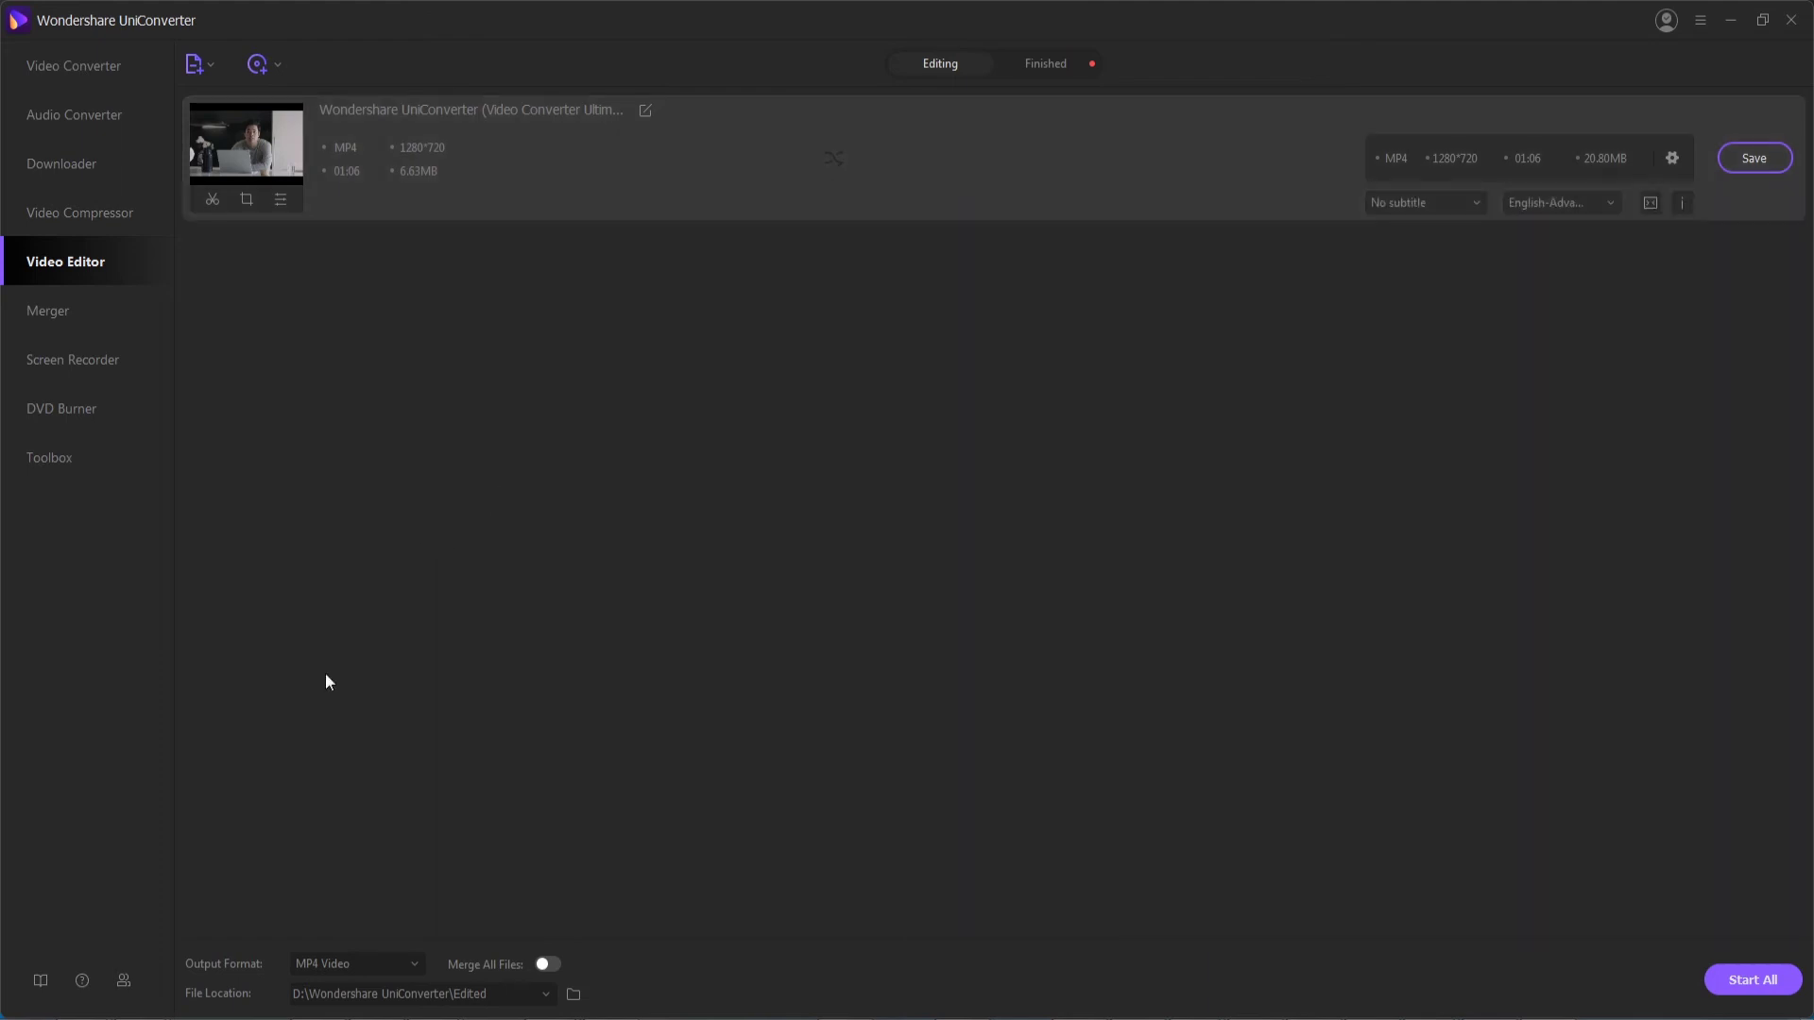
click(407, 965)
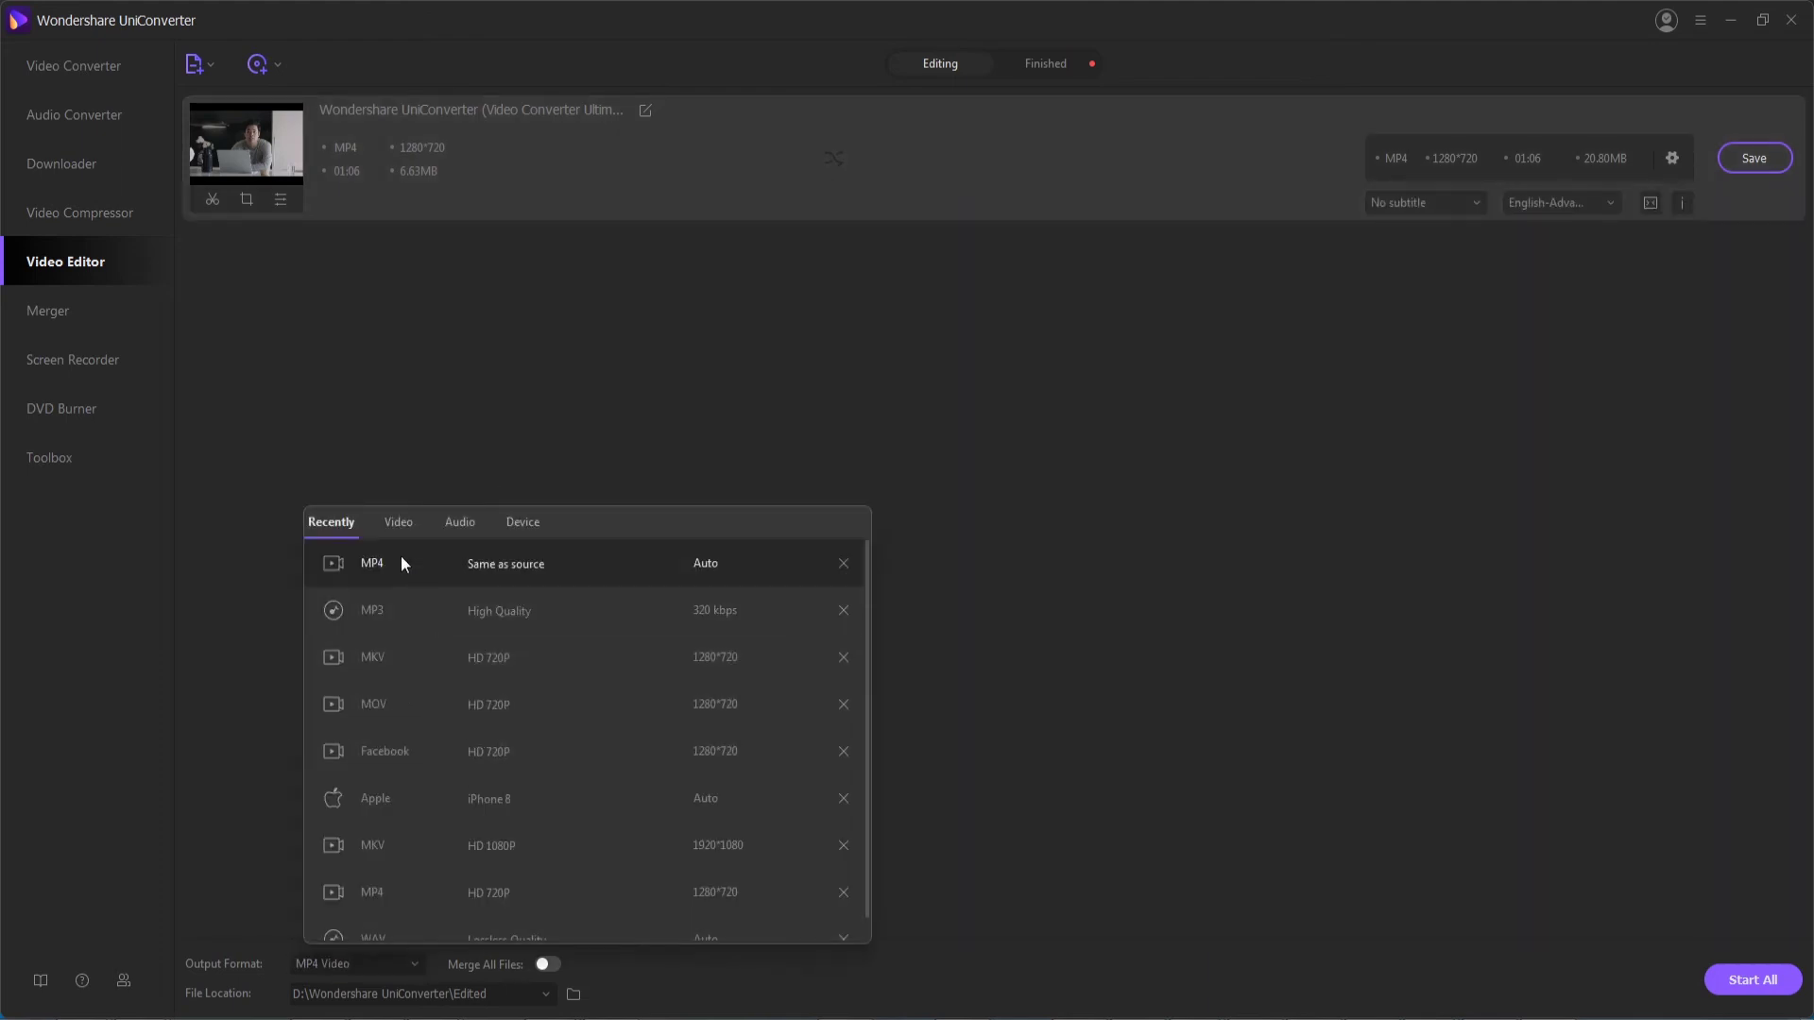
click(381, 706)
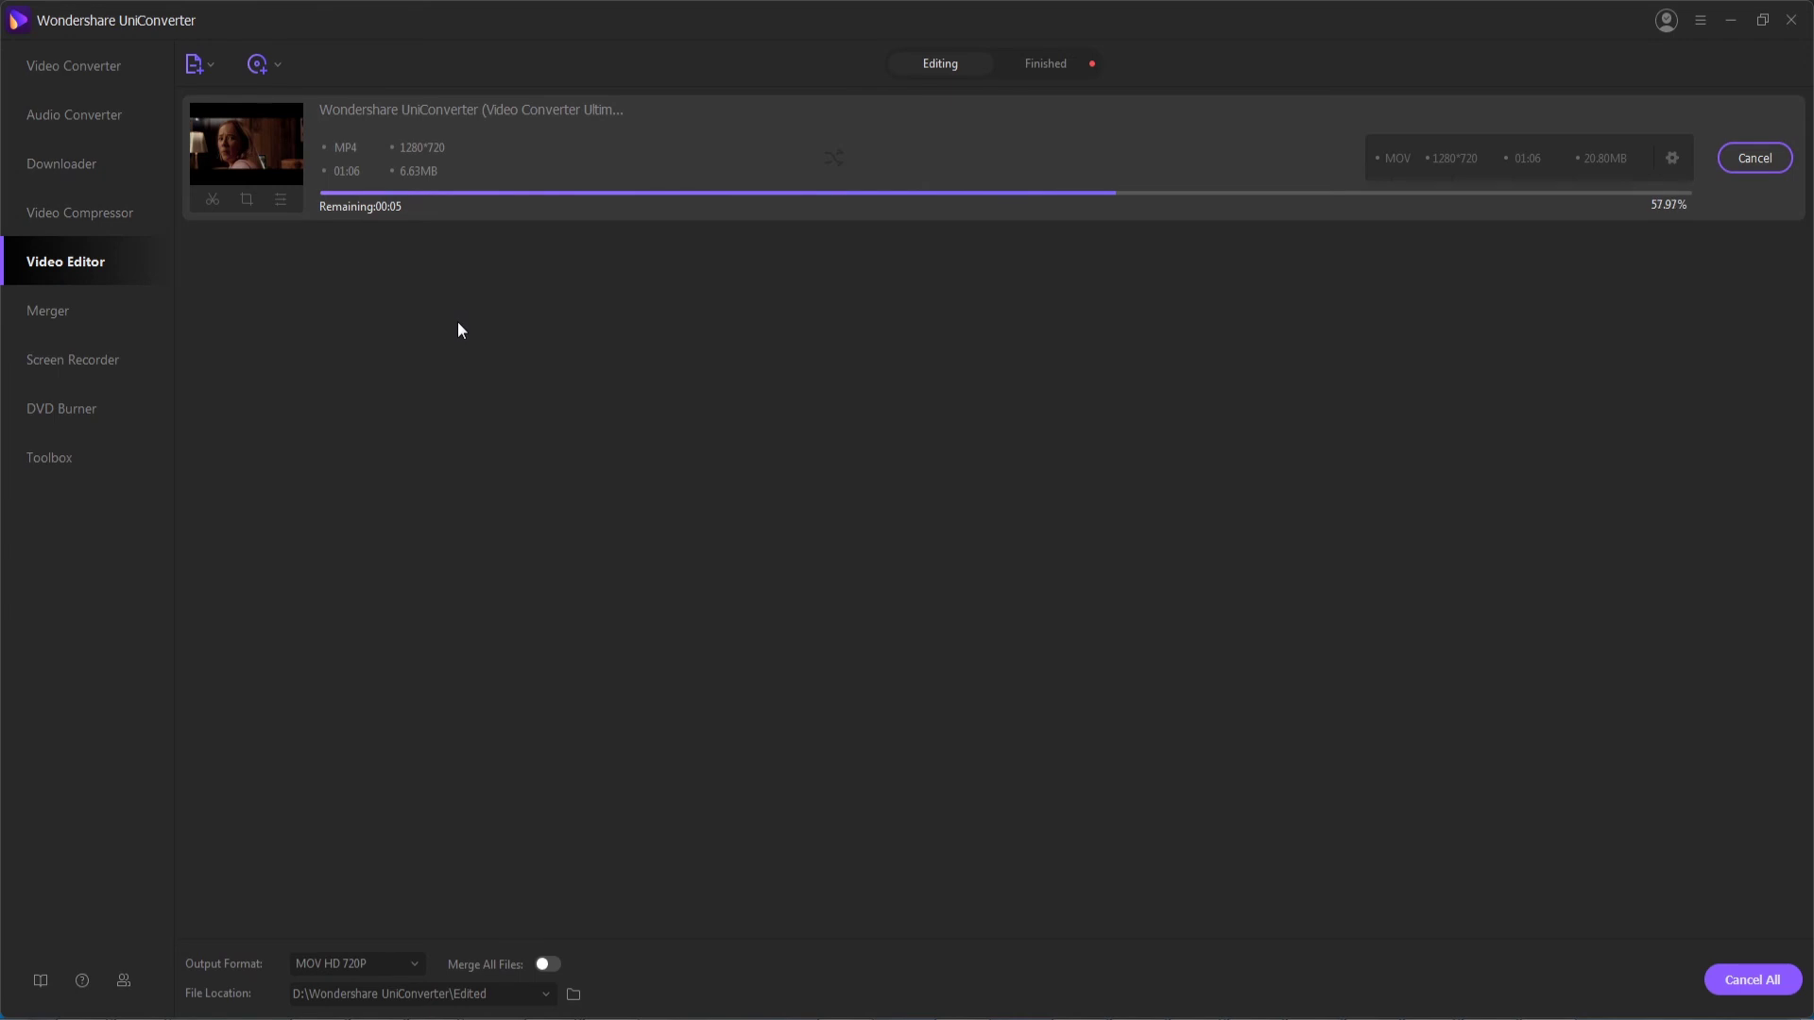
Step: After conversion, view the Finished list showing the new 29.71 MB MOV file
click(1059, 64)
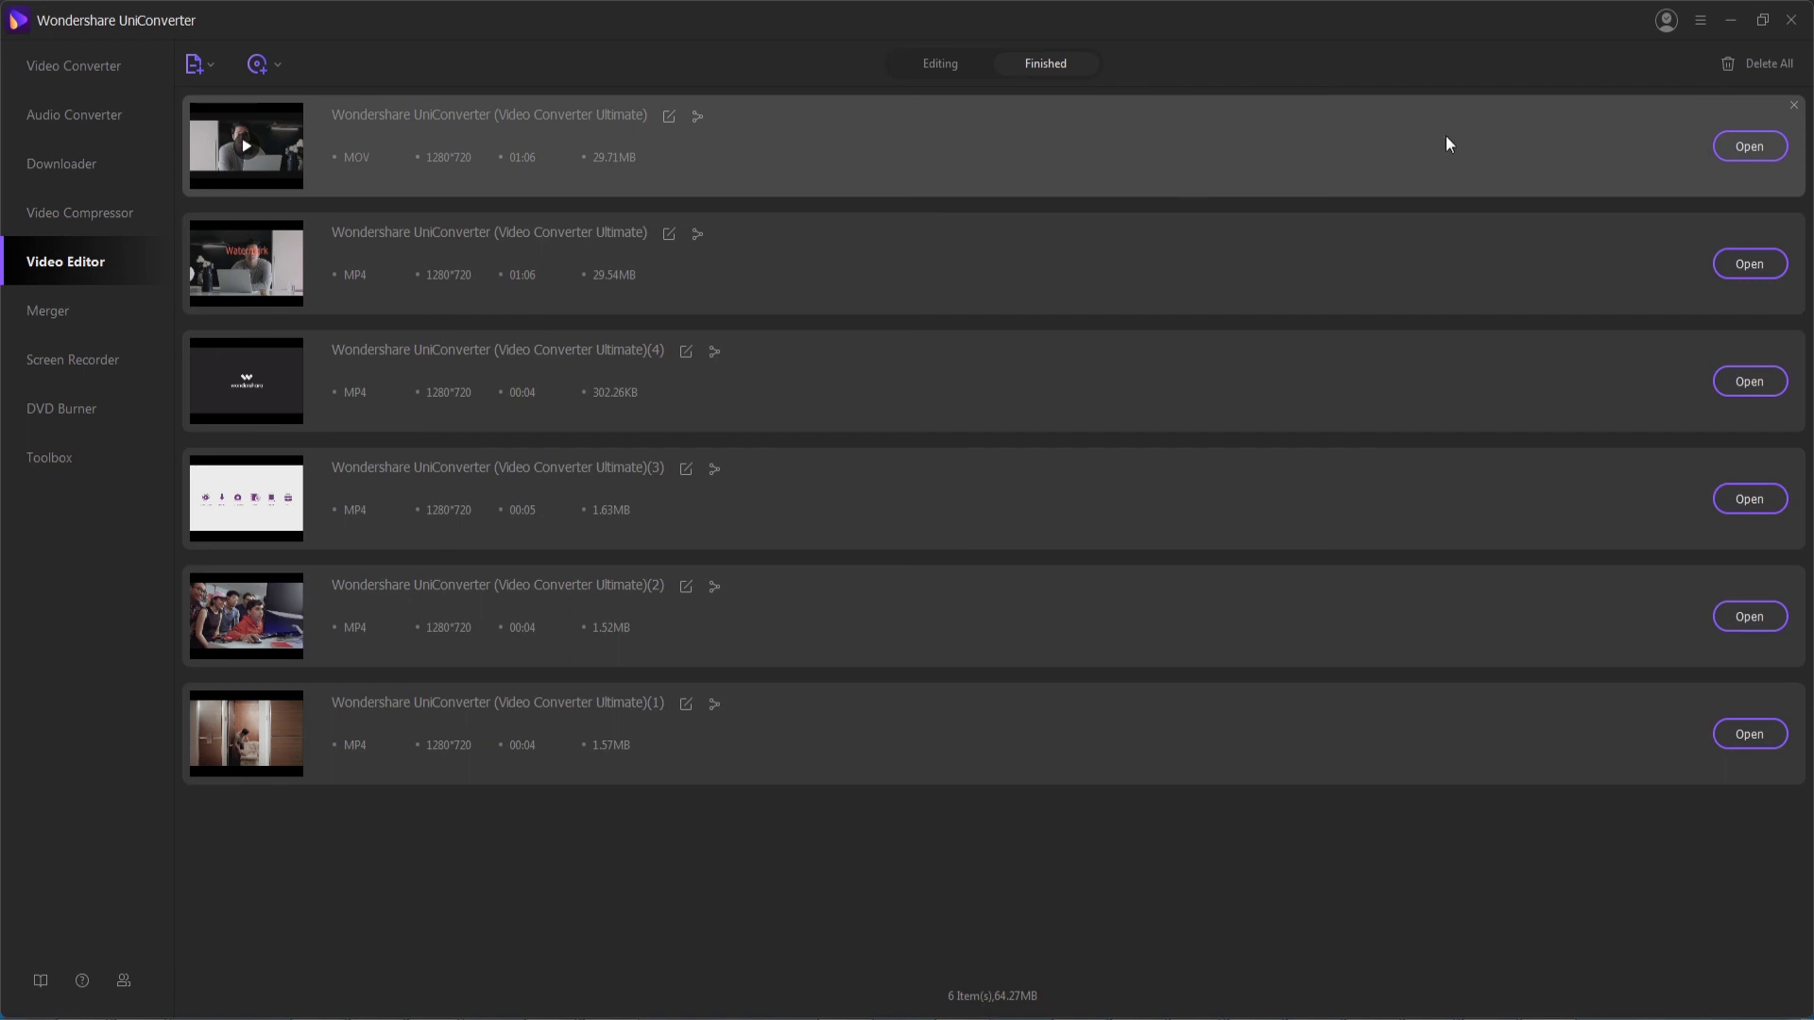
Step: Play the first MOV item in the Finished list in a separate player window
click(244, 153)
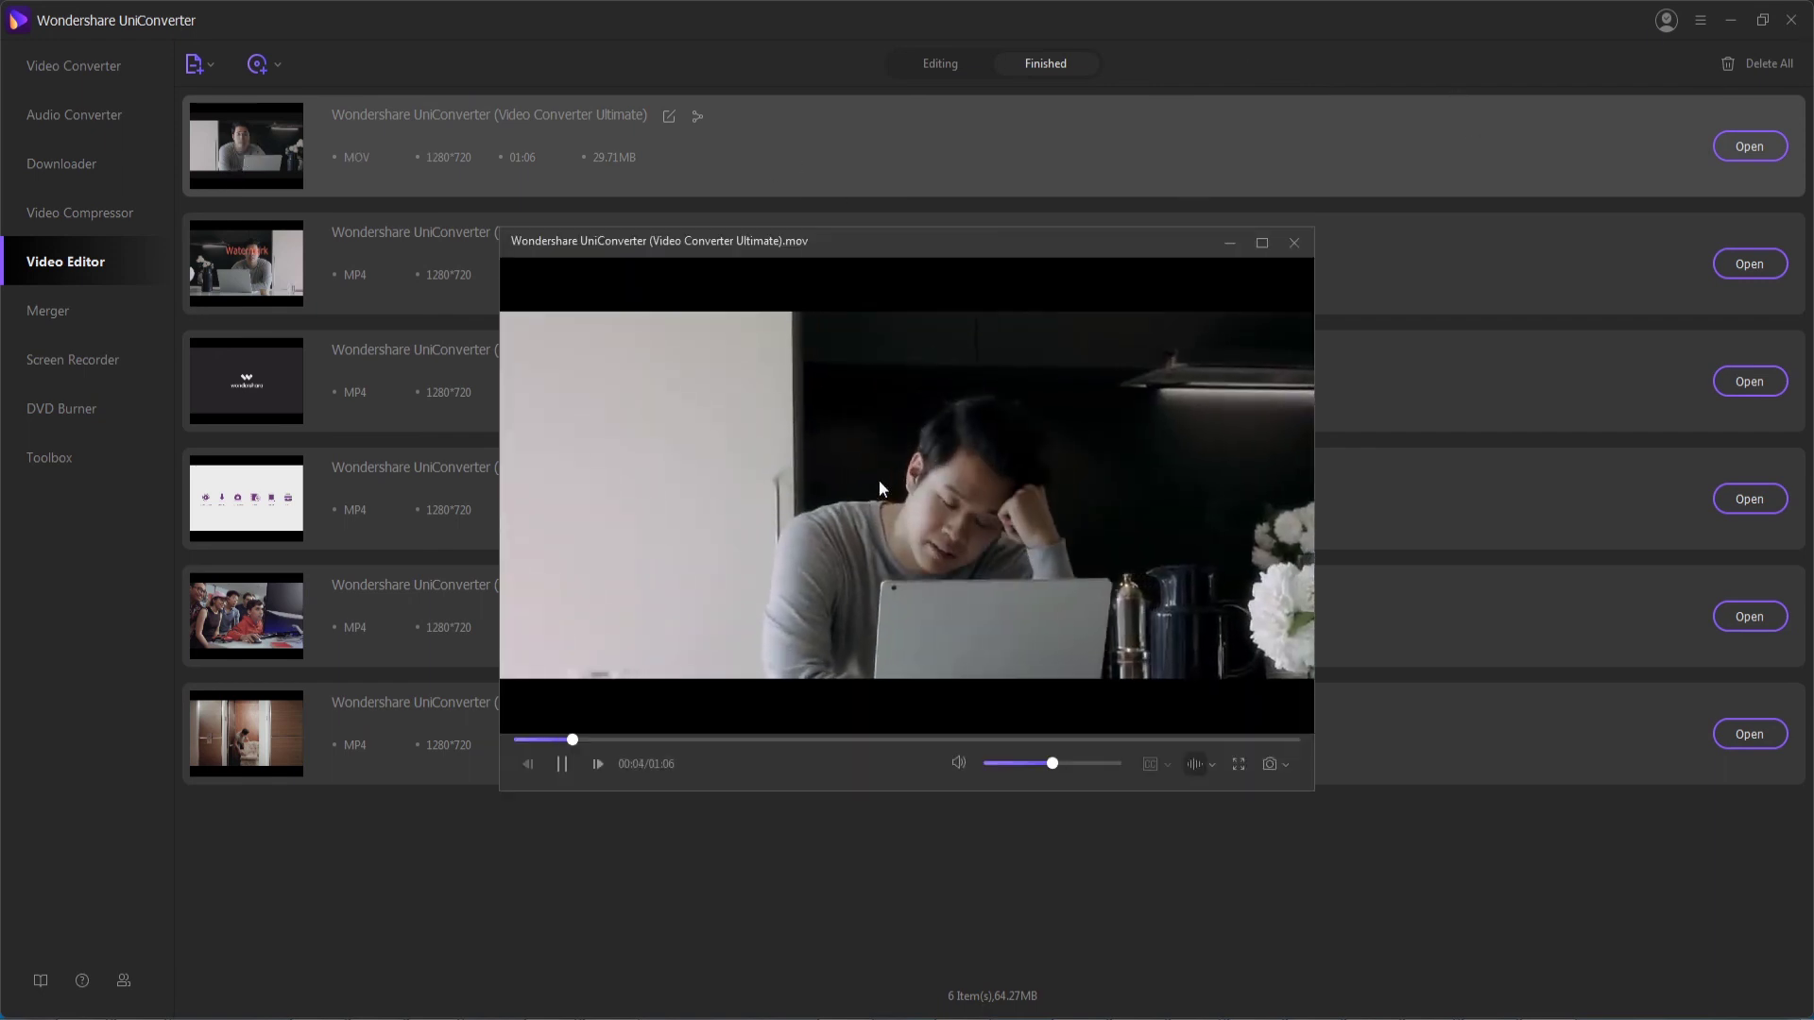